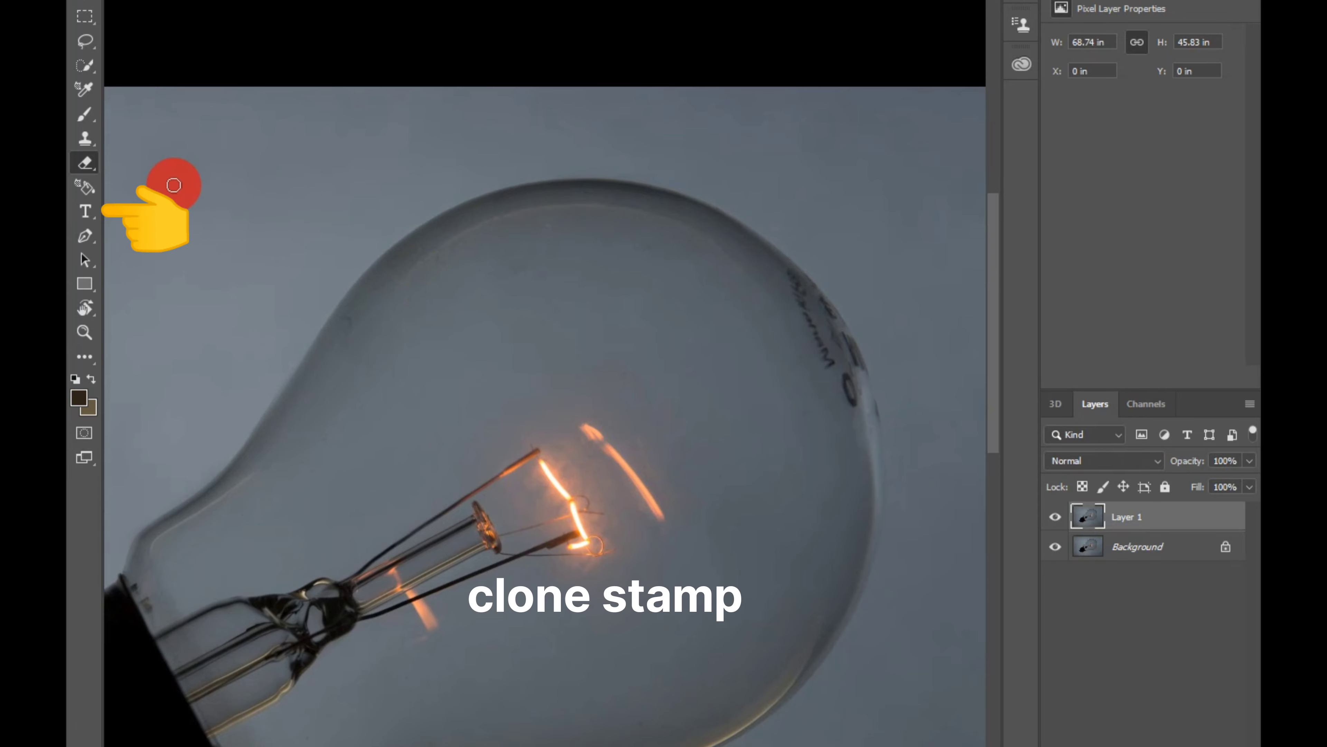
Clone clean glass over the glowing filament, its supports and the wire stubs beside the bulb's base with the Clone Stamp tool
{"action": "left_click", "coordinate": [84, 138]}
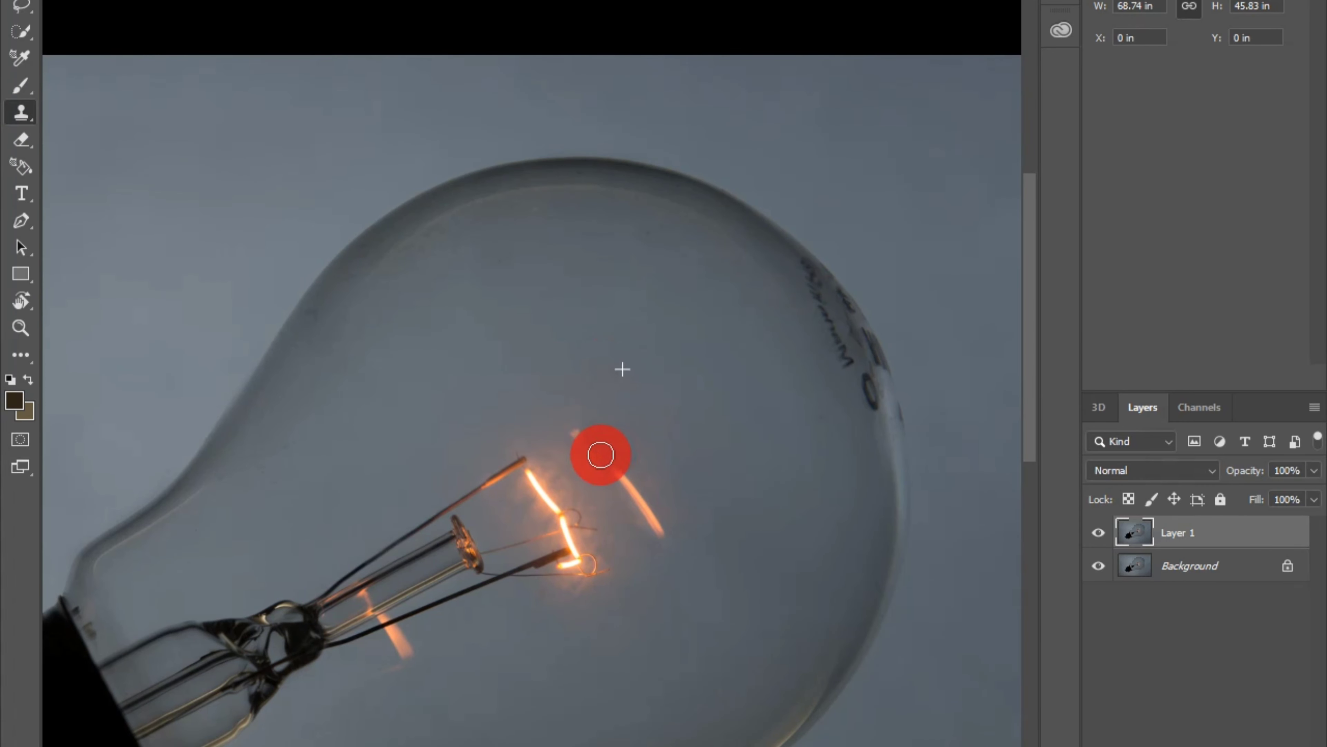
{"action": "mouse_move", "coordinate": [592, 500]}
{"action": "left_mouse_down"}
{"action": "mouse_move", "coordinate": [478, 493]}
{"action": "mouse_move", "coordinate": [553, 504]}
{"action": "mouse_move", "coordinate": [511, 482]}
{"action": "mouse_move", "coordinate": [462, 506]}
{"action": "mouse_move", "coordinate": [338, 600]}
{"action": "mouse_move", "coordinate": [358, 620]}
{"action": "mouse_move", "coordinate": [350, 641]}
{"action": "mouse_move", "coordinate": [345, 603]}
{"action": "mouse_move", "coordinate": [283, 634]}
{"action": "mouse_move", "coordinate": [265, 615]}
{"action": "mouse_move", "coordinate": [303, 624]}
{"action": "mouse_move", "coordinate": [298, 664]}
{"action": "mouse_move", "coordinate": [277, 674]}
{"action": "mouse_move", "coordinate": [258, 643]}
{"action": "mouse_move", "coordinate": [203, 640]}
{"action": "mouse_move", "coordinate": [351, 560]}
{"action": "mouse_move", "coordinate": [256, 694]}
{"action": "mouse_move", "coordinate": [167, 621]}
{"action": "mouse_move", "coordinate": [167, 666]}
{"action": "mouse_move", "coordinate": [242, 743]}
{"action": "mouse_move", "coordinate": [192, 727]}
{"action": "mouse_move", "coordinate": [199, 745]}
{"action": "mouse_move", "coordinate": [204, 725]}
{"action": "mouse_move", "coordinate": [385, 585]}
{"action": "left_mouse_up"}
{"action": "left_click", "coordinate": [341, 469], "text": "alt"}
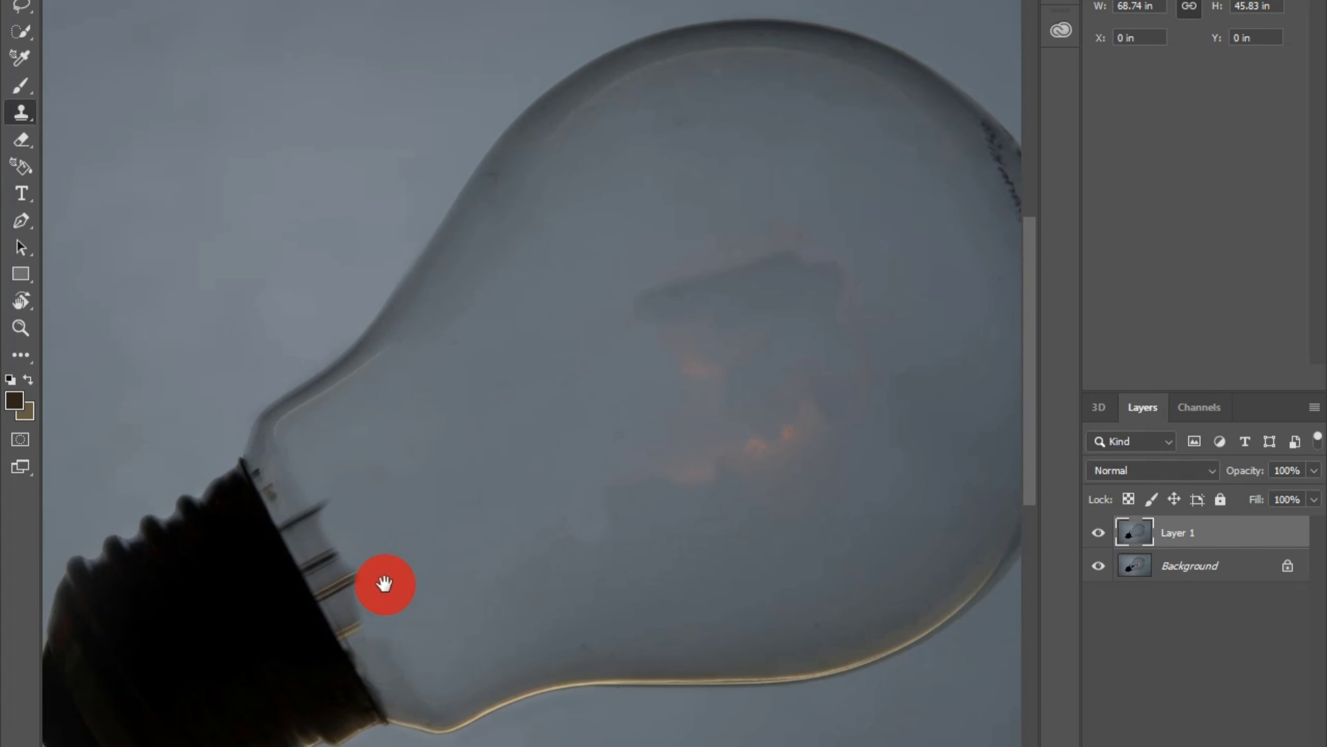
{"action": "left_click", "coordinate": [329, 492]}
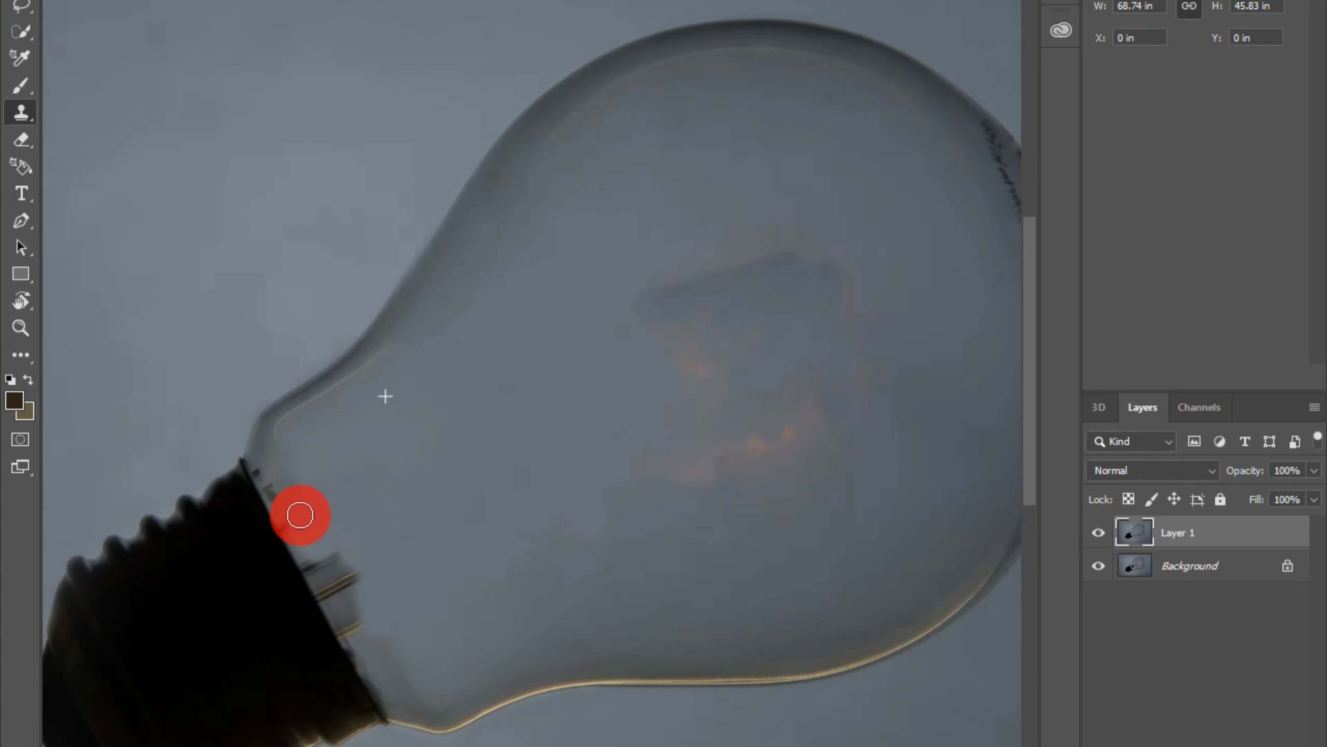
{"action": "mouse_move", "coordinate": [300, 515]}
{"action": "left_mouse_down"}
{"action": "mouse_move", "coordinate": [305, 542]}
{"action": "mouse_move", "coordinate": [347, 570]}
{"action": "left_mouse_up"}
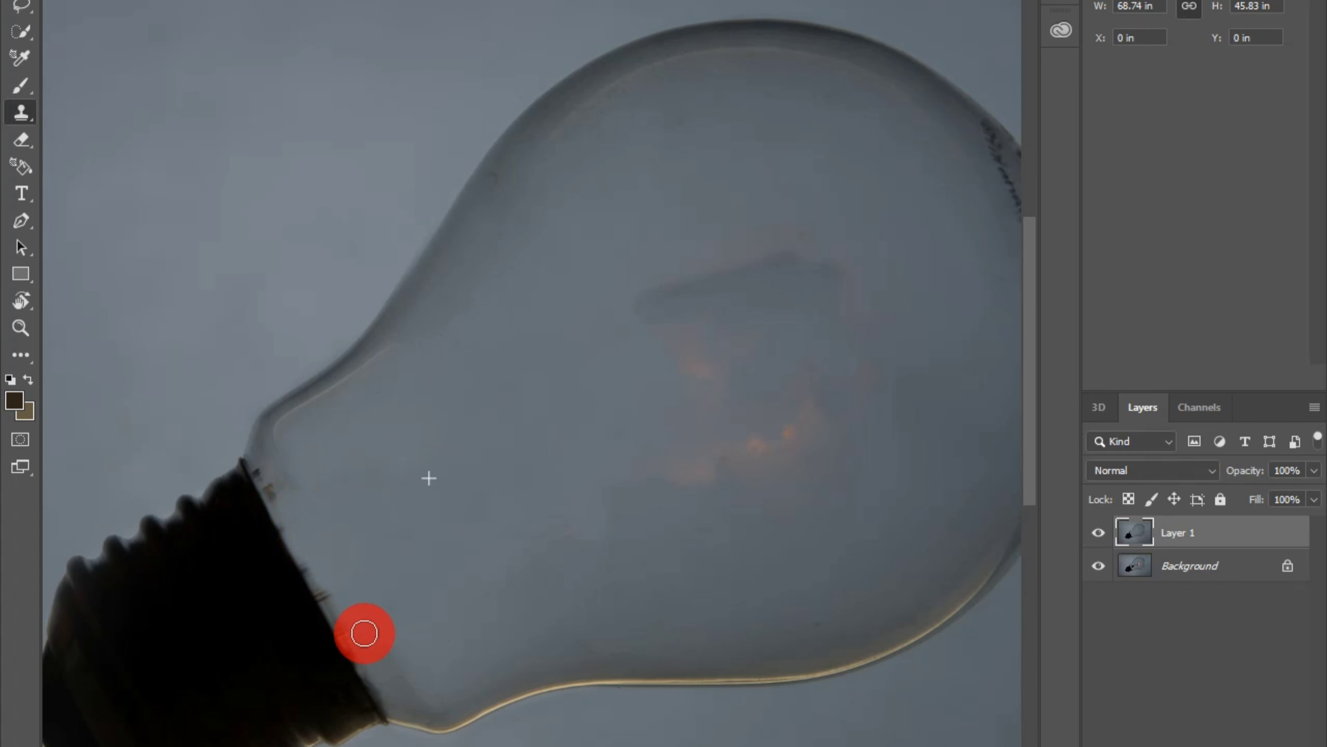
{"action": "left_click", "coordinate": [363, 505], "text": "alt"}
{"action": "left_click_drag", "start_coordinate": [271, 474], "coordinate": [312, 586]}
{"action": "key", "text": "ctrl+z"}
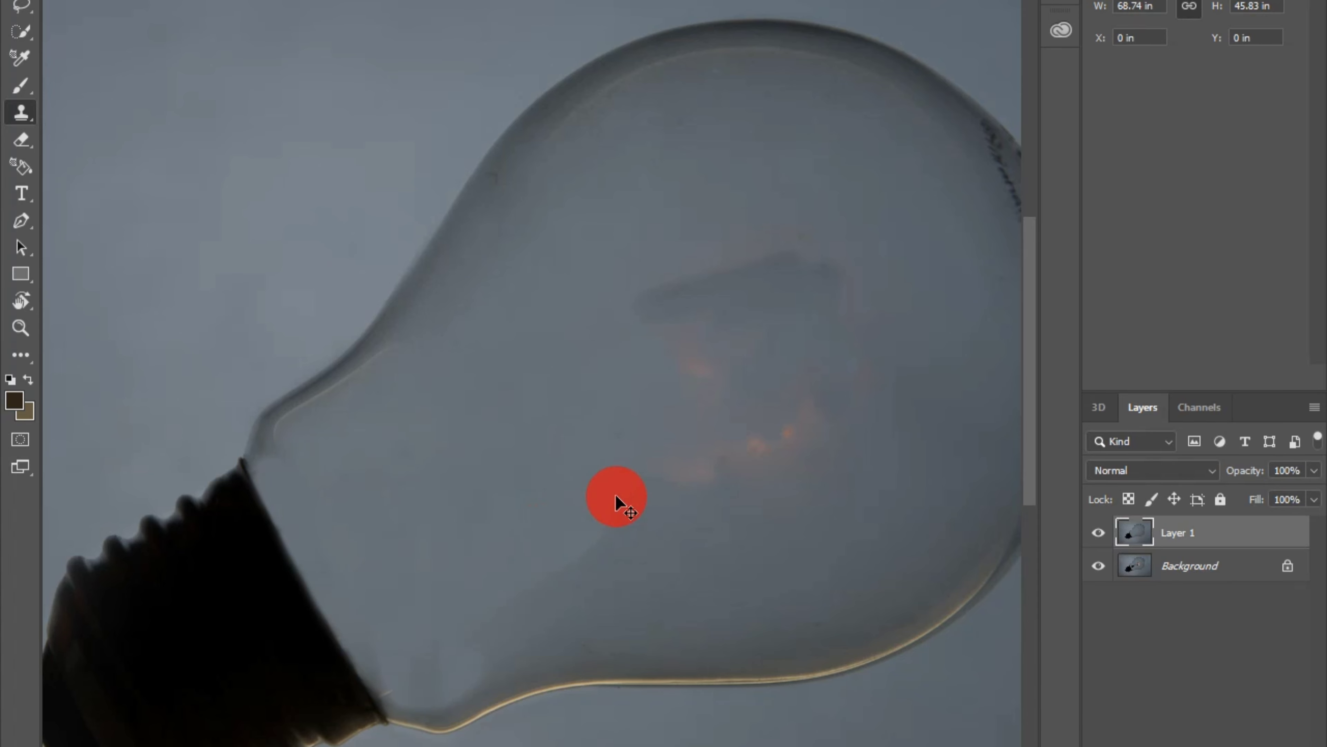
Clone out the remaining orange glow inside the bulb and the printed text on the glass
{"action": "key", "text": "ctrl+minus"}
{"action": "key", "text": "ctrl+minus"}
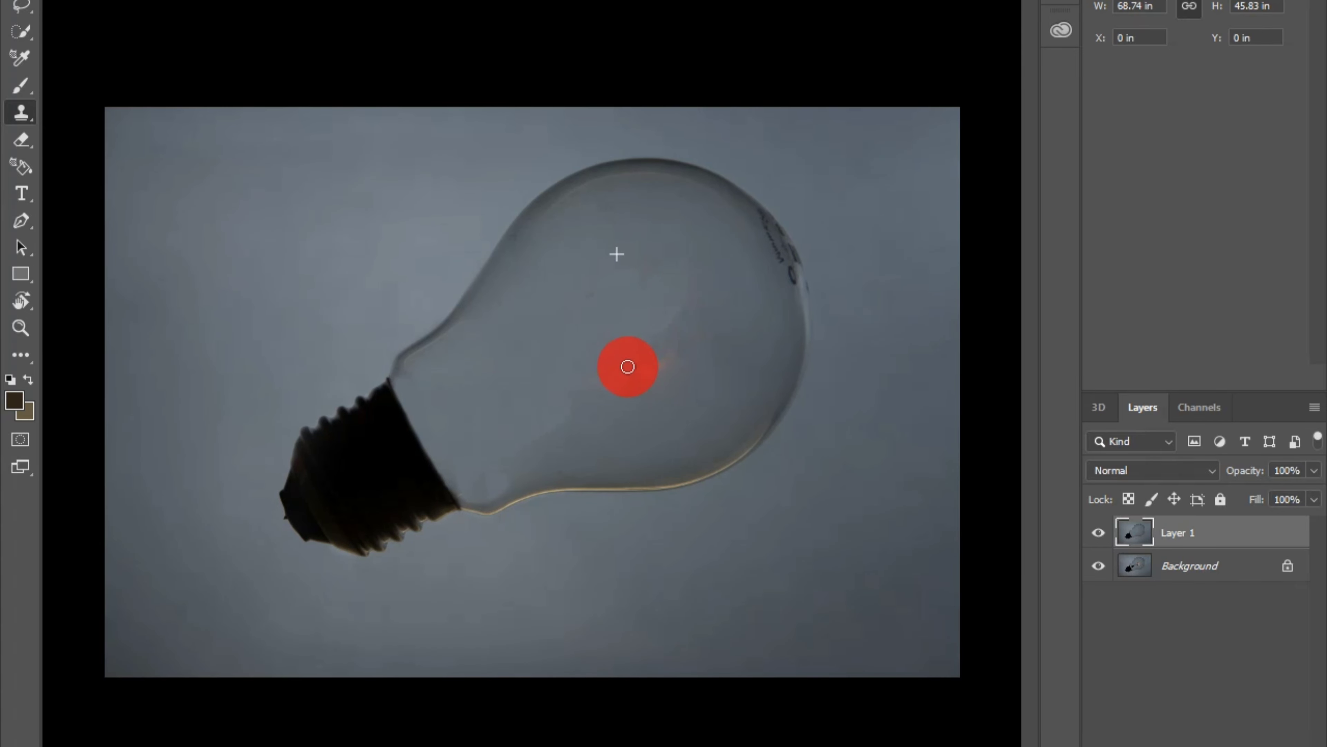
{"action": "left_click_drag", "start_coordinate": [573, 402], "coordinate": [641, 374]}
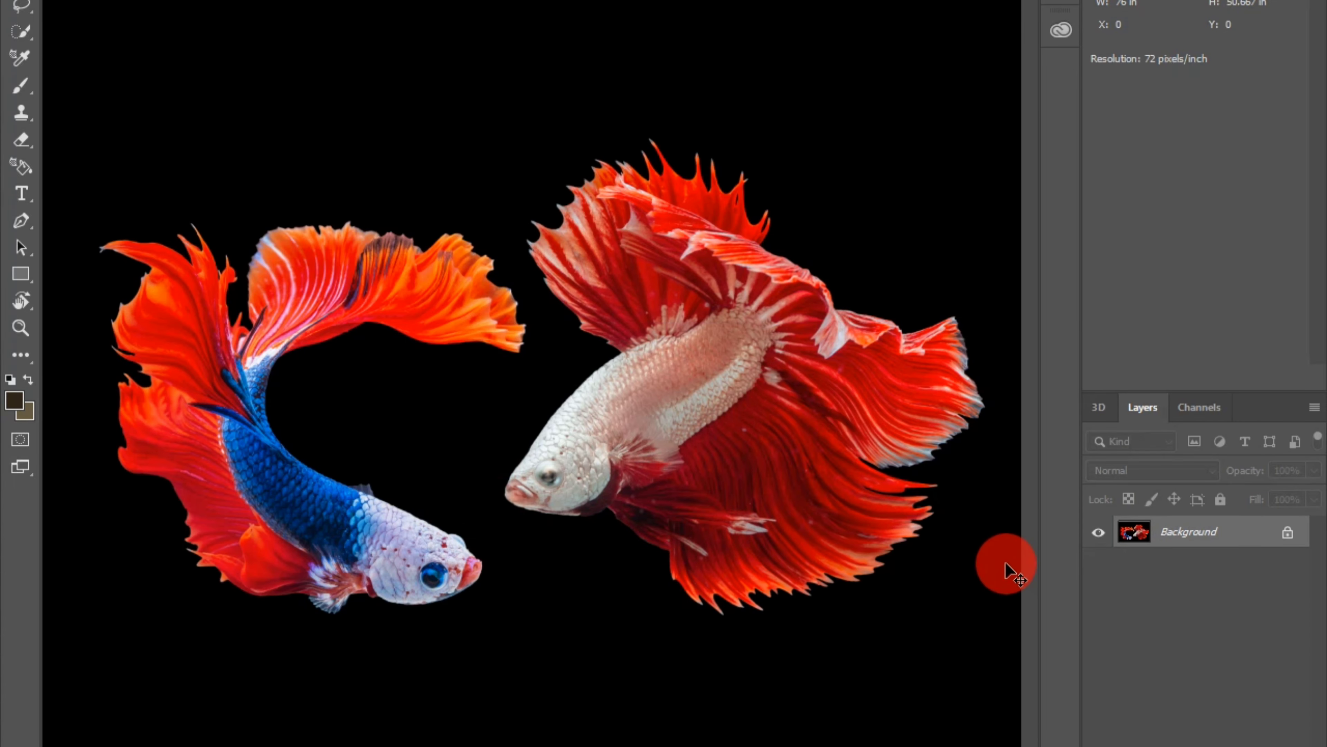
{"action": "key", "text": "ctrl+j"}
{"action": "right_click", "coordinate": [18, 120]}
{"action": "right_click", "coordinate": [24, 142]}
{"action": "left_click", "coordinate": [101, 183]}
{"action": "left_click", "coordinate": [184, 84]}
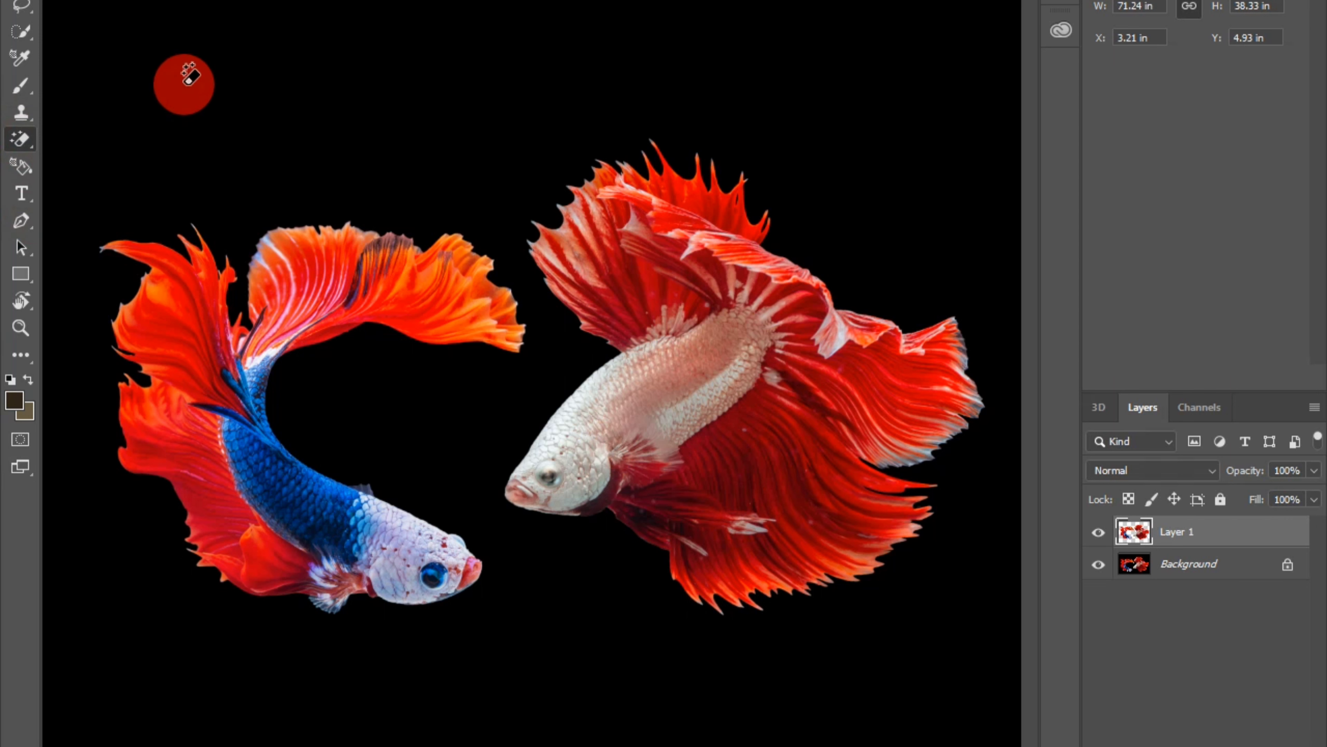
{"action": "key", "text": "ctrl+minus"}
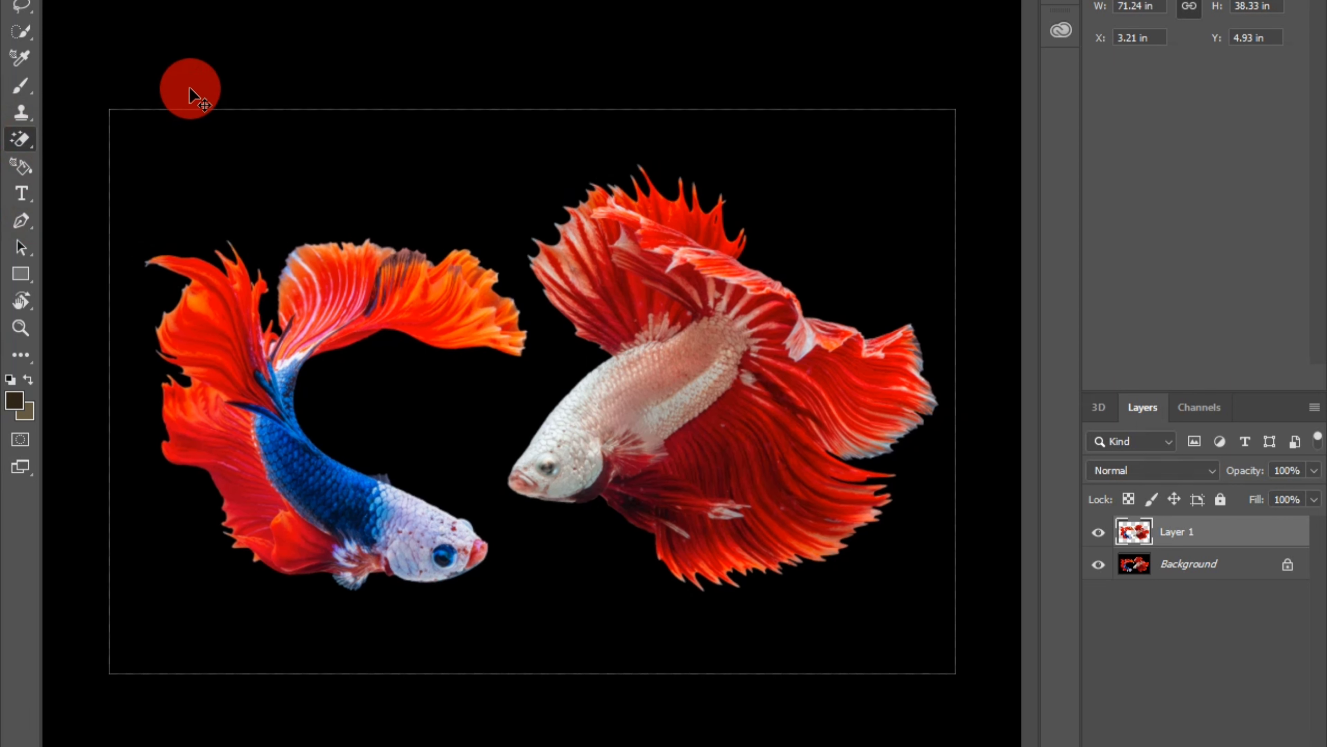
{"action": "left_click", "coordinate": [365, 193]}
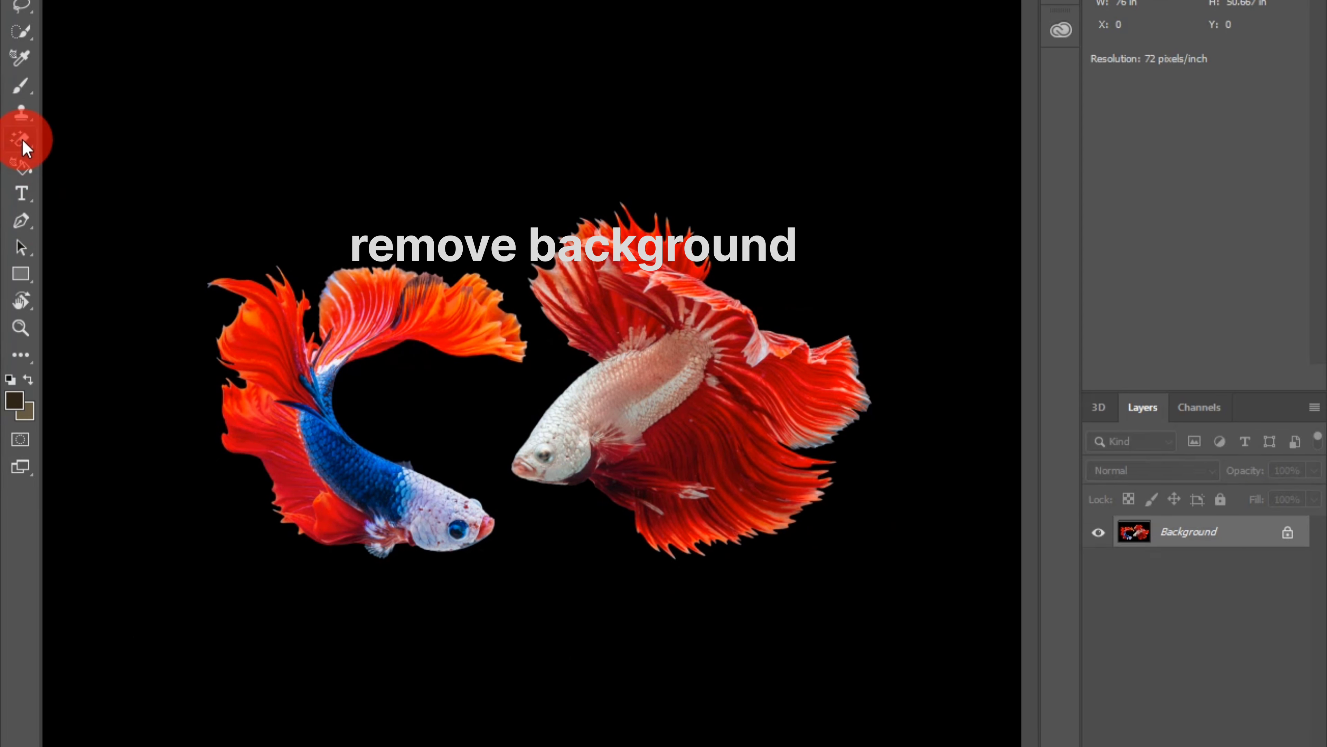
Remove the black background around the two fish with the Magic Eraser tool
{"action": "right_click", "coordinate": [23, 142]}
{"action": "left_click", "coordinate": [93, 184]}
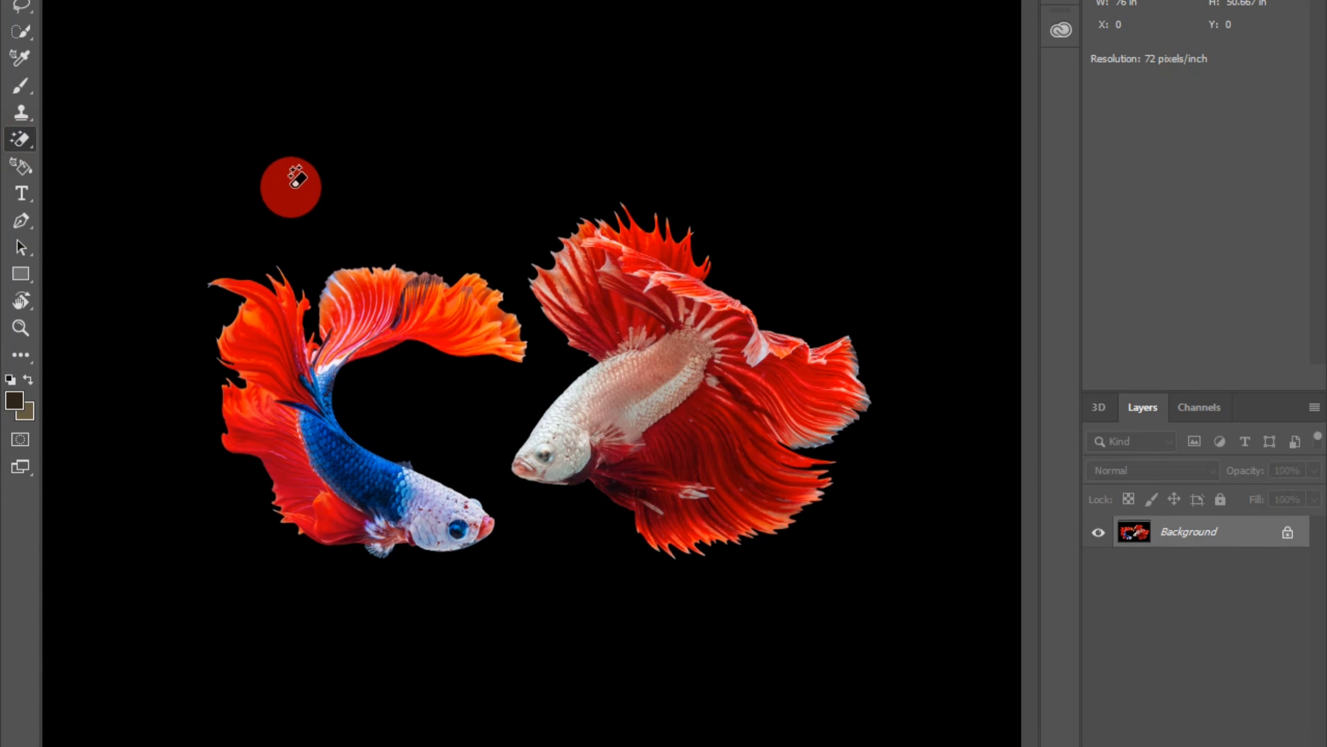
{"action": "left_click", "coordinate": [303, 194]}
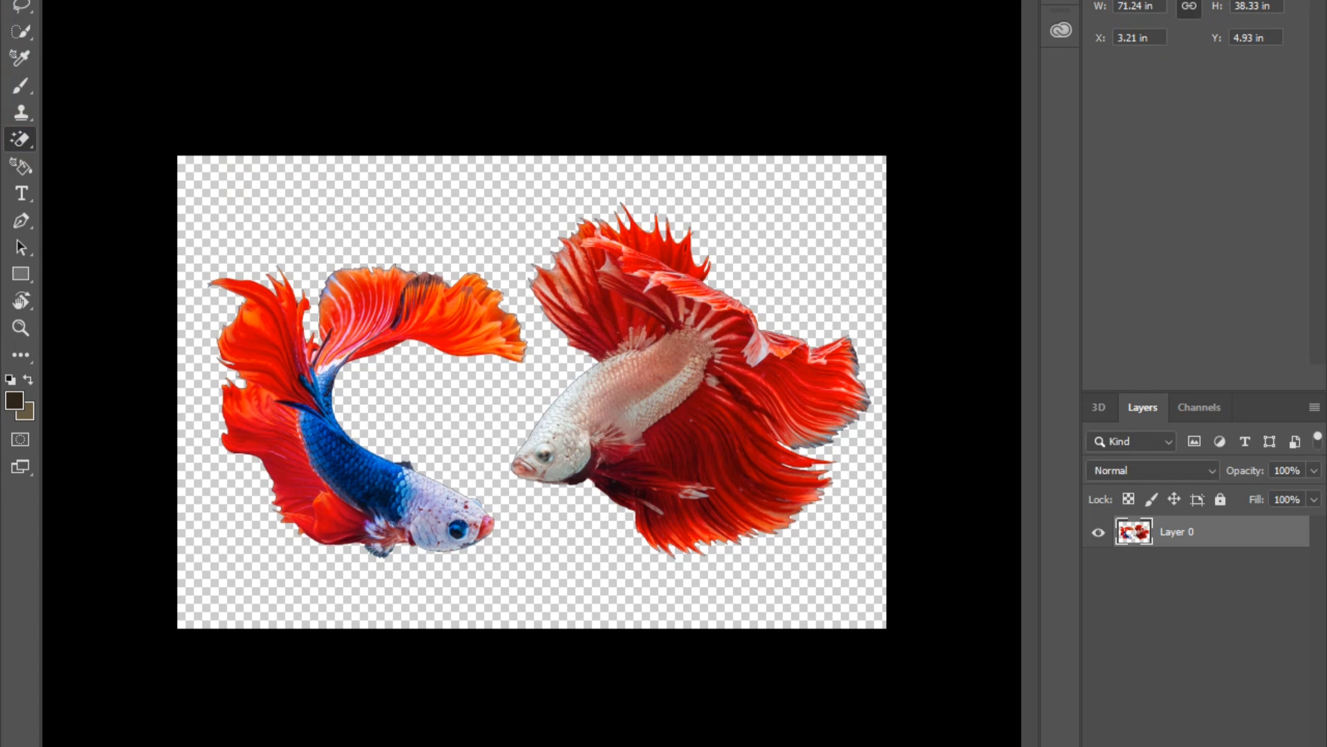
Convert the cut-out fish layer to a smart object
{"action": "key", "text": "v"}
{"action": "left_click", "coordinate": [93, 32]}
{"action": "mouse_move", "coordinate": [346, 460]}
{"action": "left_mouse_down"}
{"action": "mouse_move", "coordinate": [378, 425]}
{"action": "mouse_move", "coordinate": [360, 466]}
{"action": "left_mouse_up"}
{"action": "right_click", "coordinate": [1202, 551]}
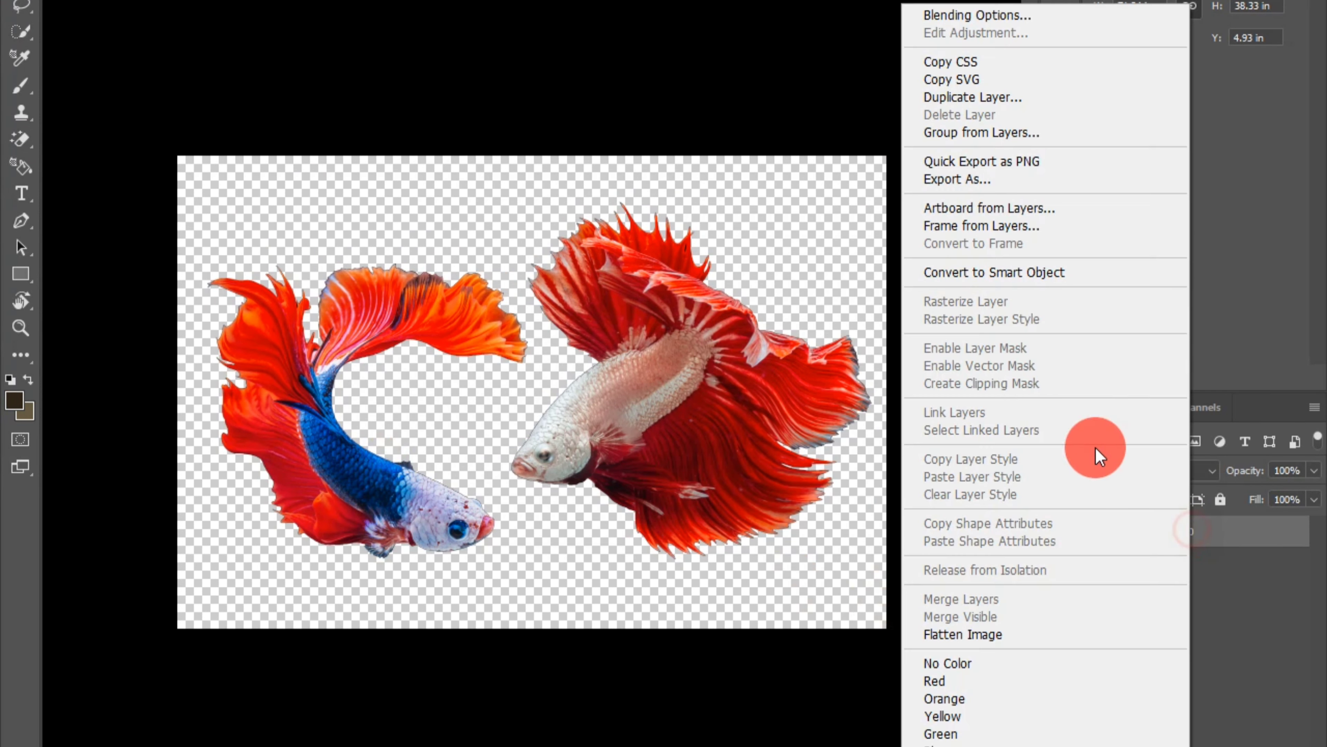
{"action": "left_click", "coordinate": [920, 272]}
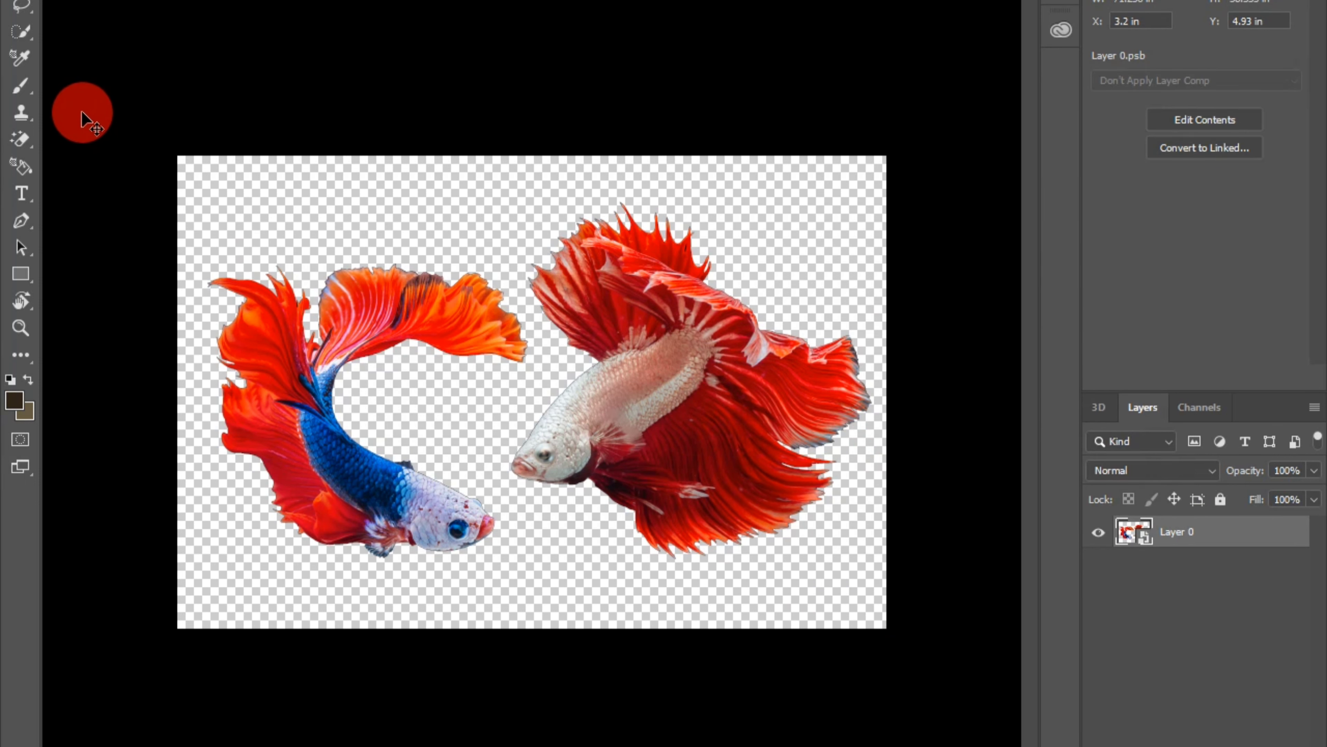
Scale the fish layer down with Free Transform and place it in the upper part of its canvas
{"action": "left_click_drag", "start_coordinate": [647, 397], "coordinate": [647, 438]}
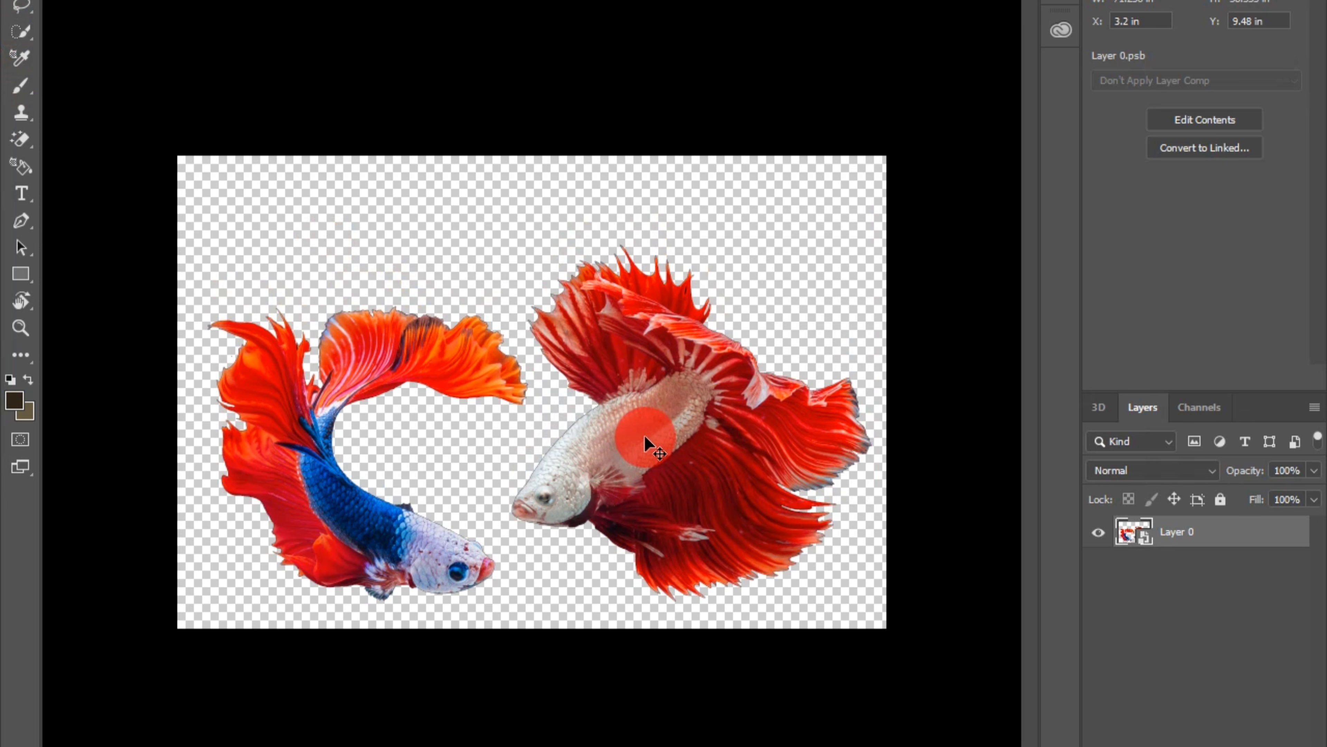
{"action": "key", "text": "ctrl+t"}
{"action": "left_click_drag", "start_coordinate": [210, 247], "coordinate": [474, 391]}
{"action": "left_click_drag", "start_coordinate": [693, 534], "coordinate": [523, 370]}
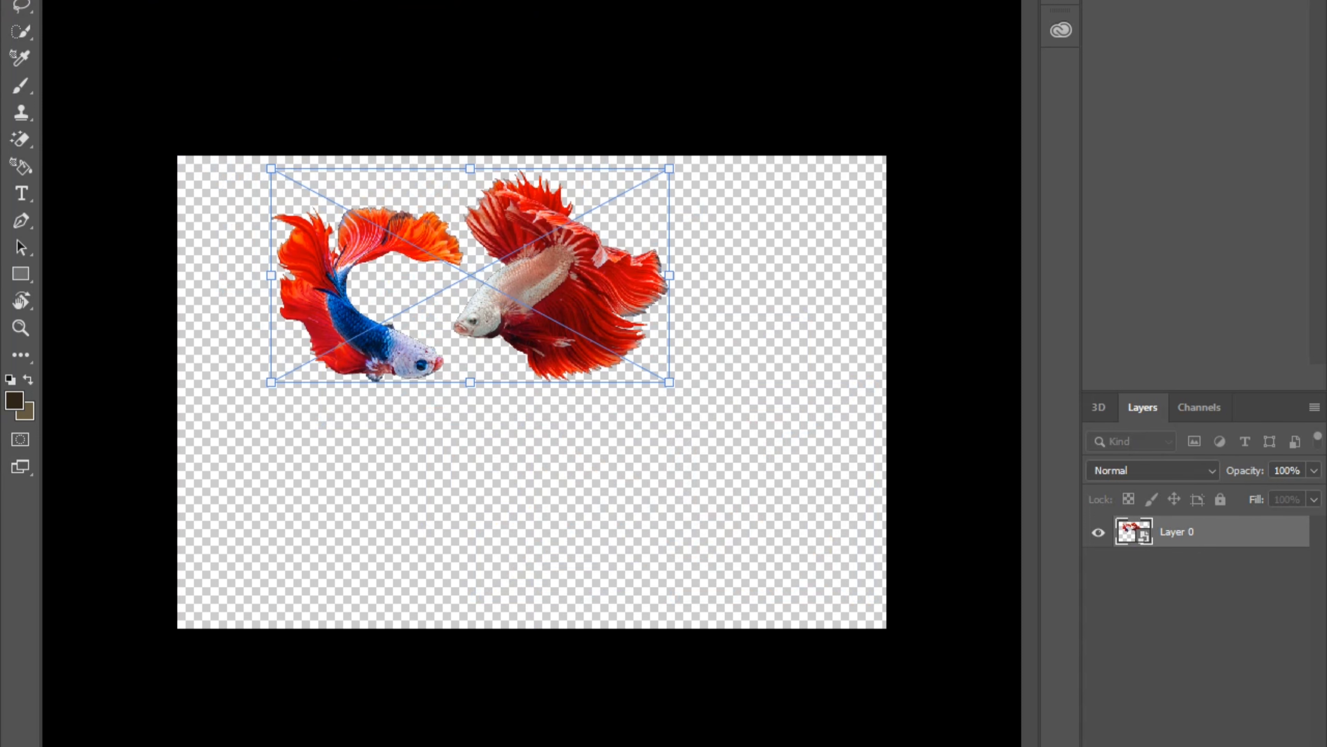
{"action": "key", "text": "Return"}
Bring the fish layer into the light bulb image and scale it down over the glass
{"action": "left_click_drag", "start_coordinate": [544, 318], "coordinate": [564, 381]}
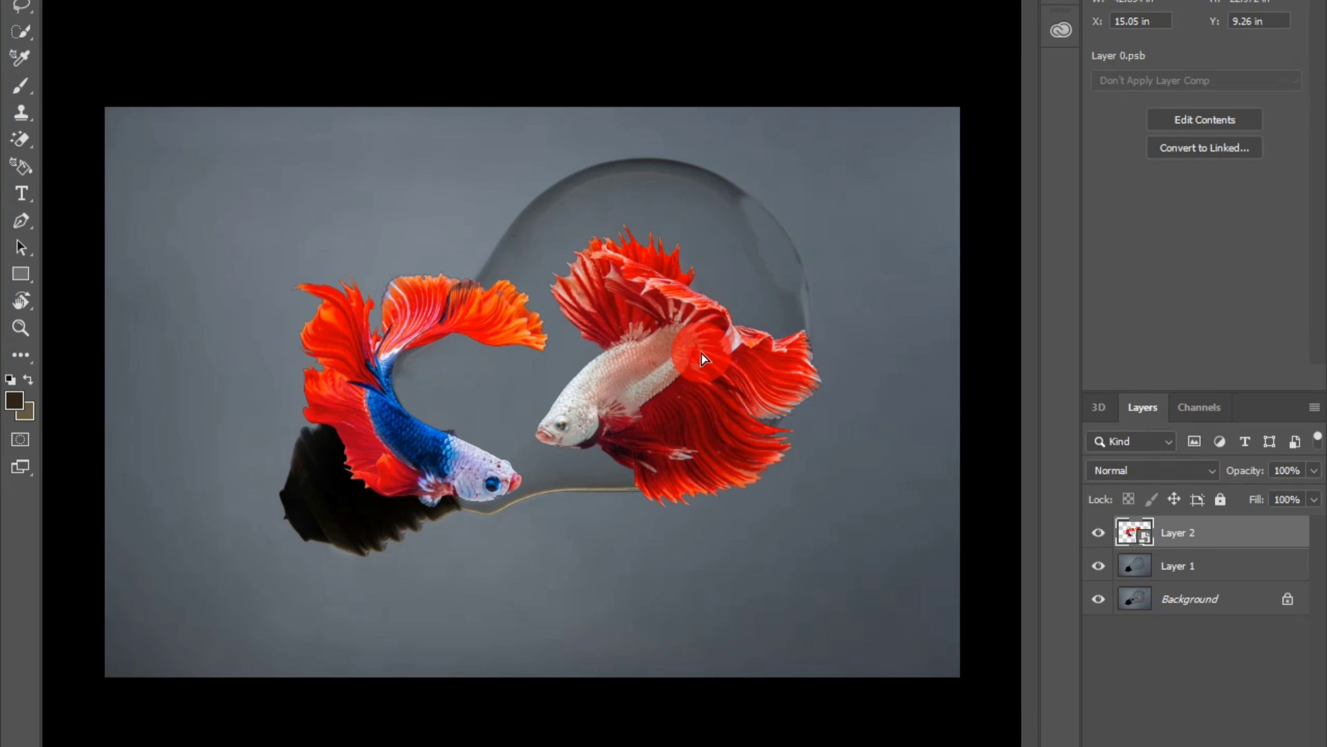
{"action": "left_click_drag", "start_coordinate": [702, 358], "coordinate": [727, 344]}
{"action": "key", "text": "ctrl+t"}
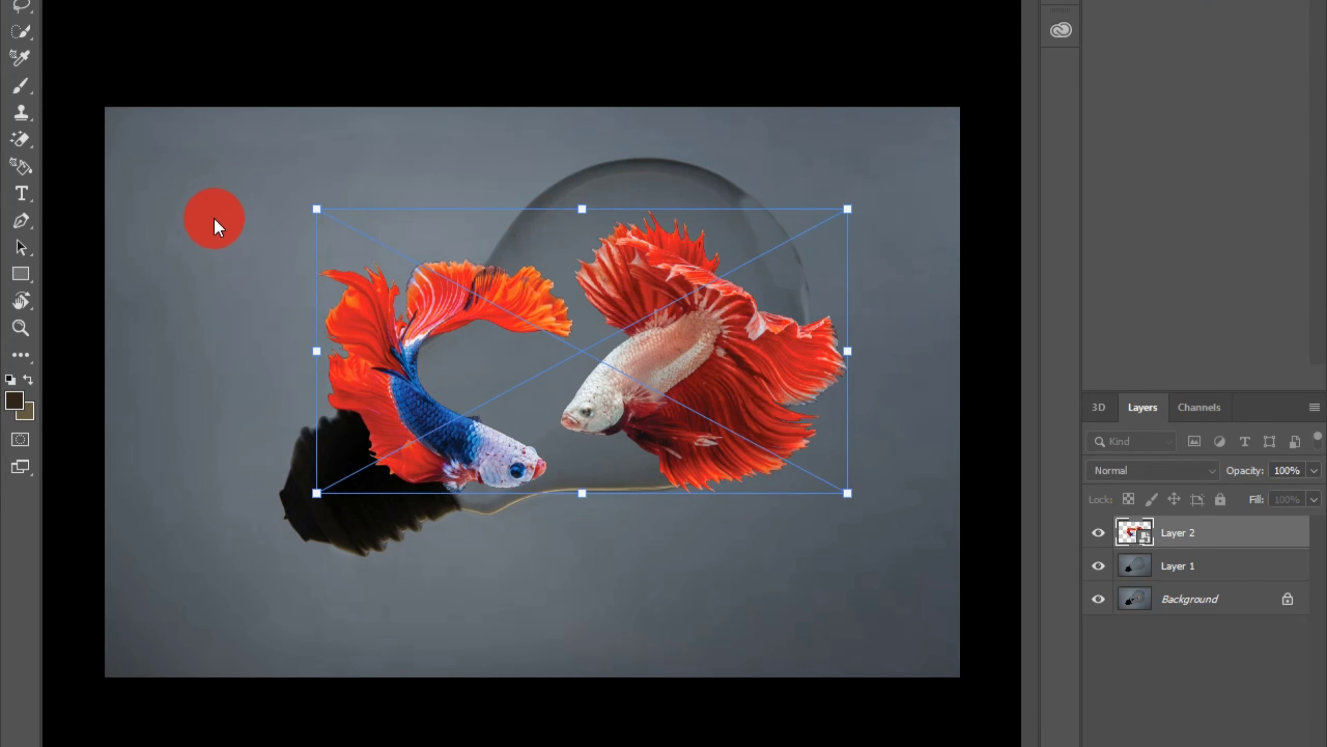
{"action": "left_click_drag", "start_coordinate": [316, 209], "coordinate": [494, 258]}
{"action": "left_click_drag", "start_coordinate": [717, 386], "coordinate": [692, 339]}
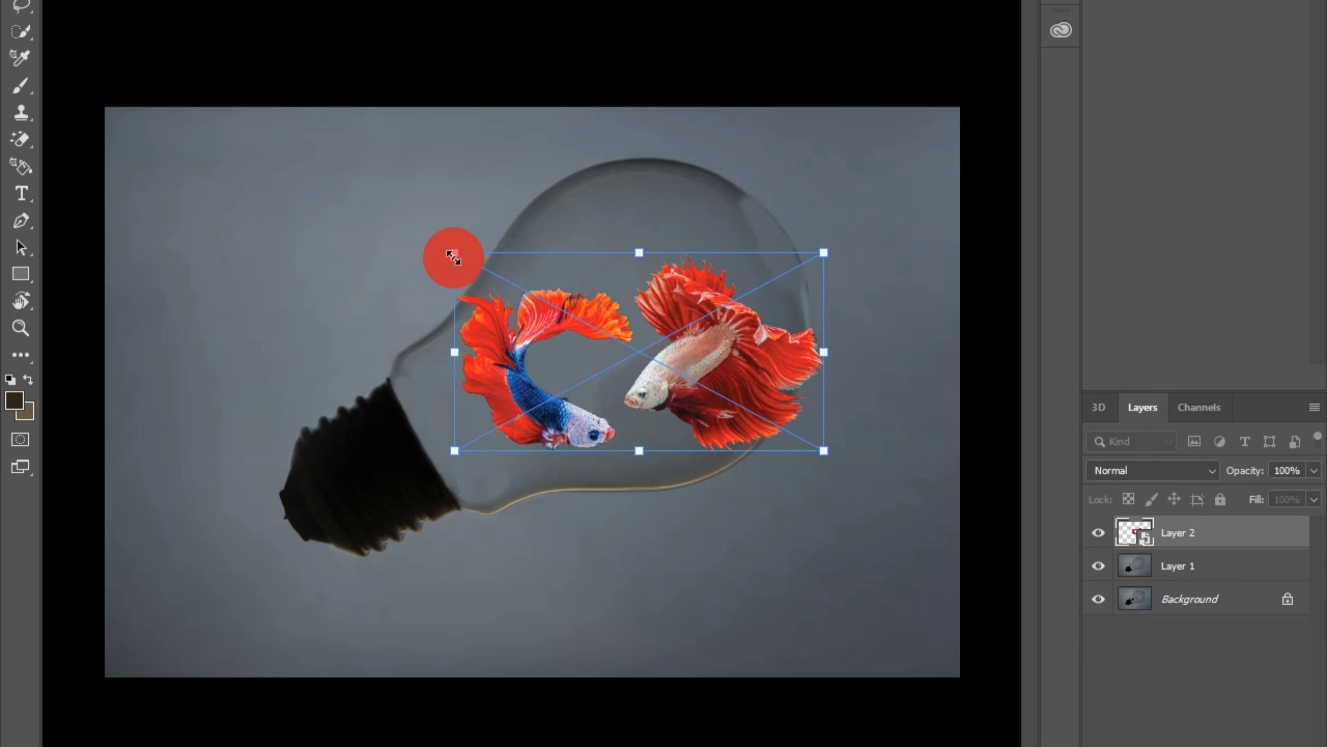
Shrink the fish further so they fit inside the glass and place them in its lower middle
{"action": "key", "text": "ctrl+plus"}
{"action": "left_click_drag", "start_coordinate": [759, 519], "coordinate": [628, 601]}
{"action": "left_click_drag", "start_coordinate": [428, 362], "coordinate": [413, 370]}
{"action": "left_click_drag", "start_coordinate": [261, 270], "coordinate": [354, 365]}
{"action": "left_click_drag", "start_coordinate": [656, 538], "coordinate": [612, 491]}
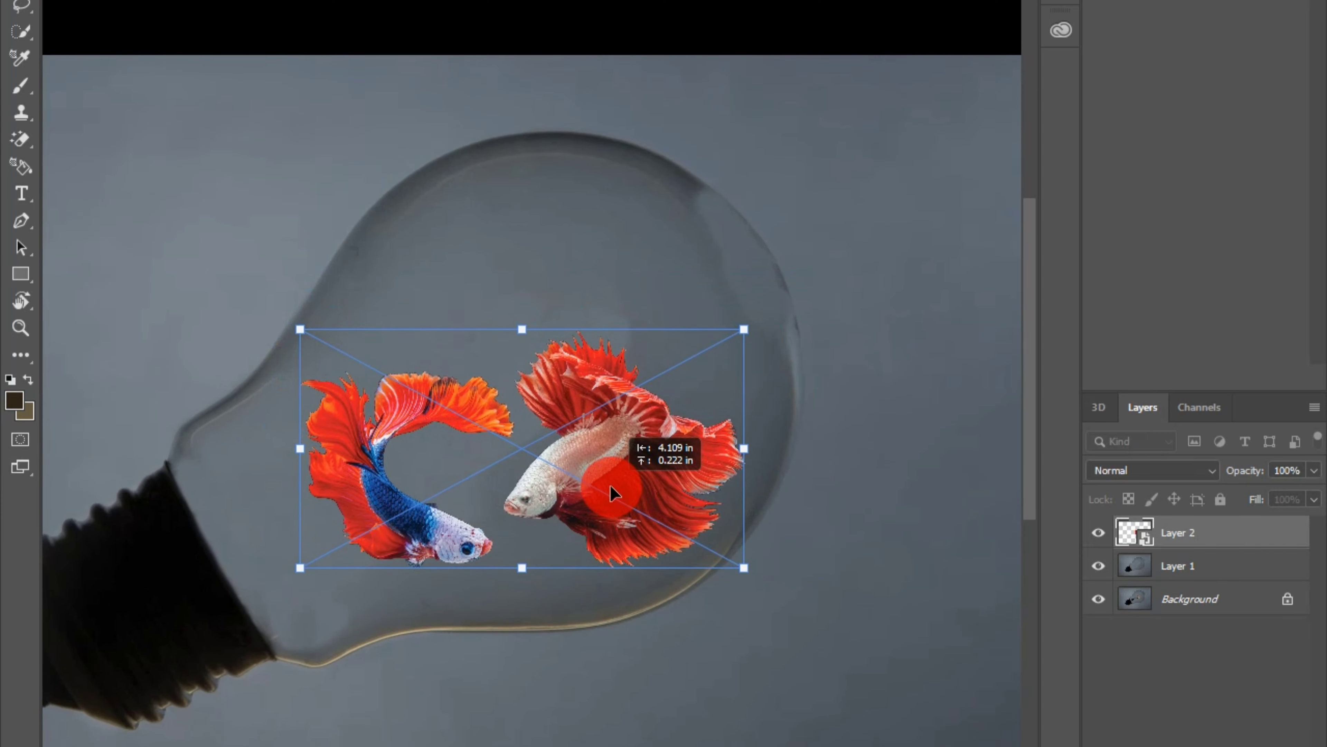
{"action": "key", "text": "Return"}
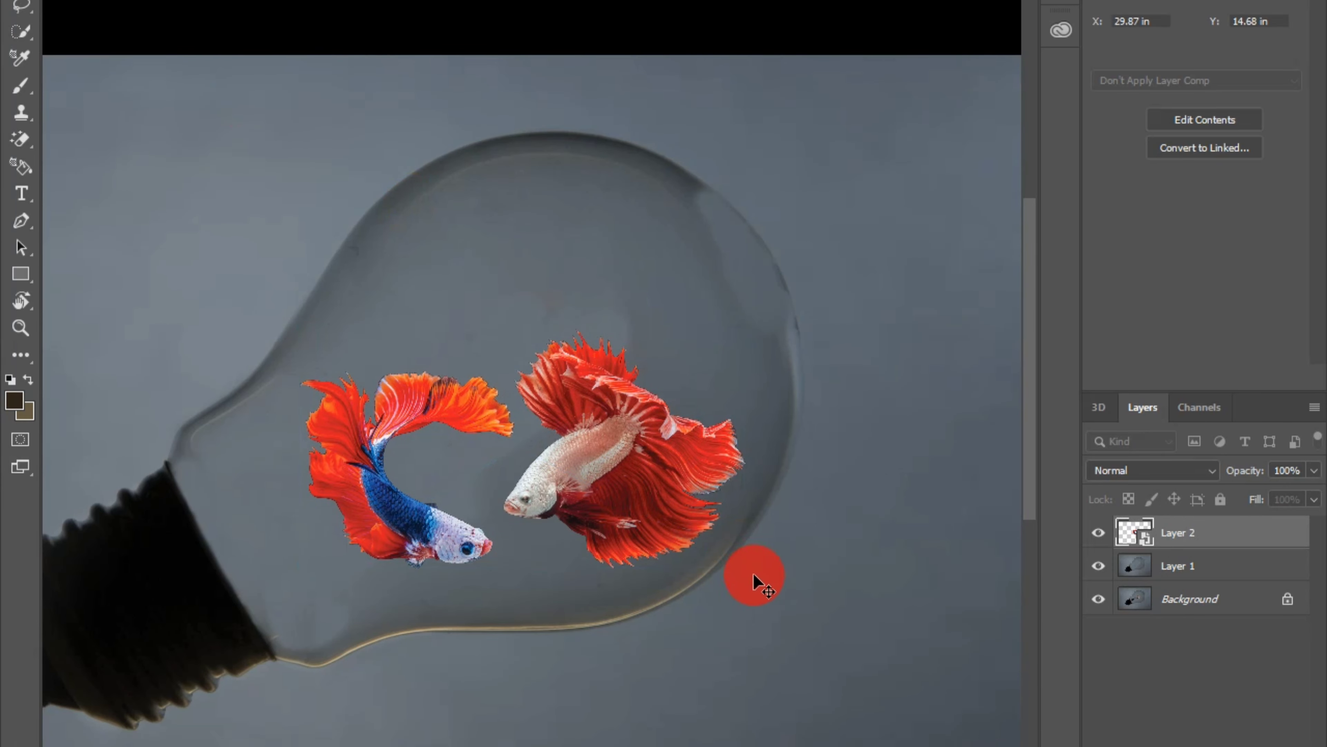
Fine-tune the size of the fish with Free Transform and lower them toward the bottom of the glass
{"action": "left_click_drag", "start_coordinate": [639, 496], "coordinate": [647, 486]}
{"action": "key", "text": "ctrl+t"}
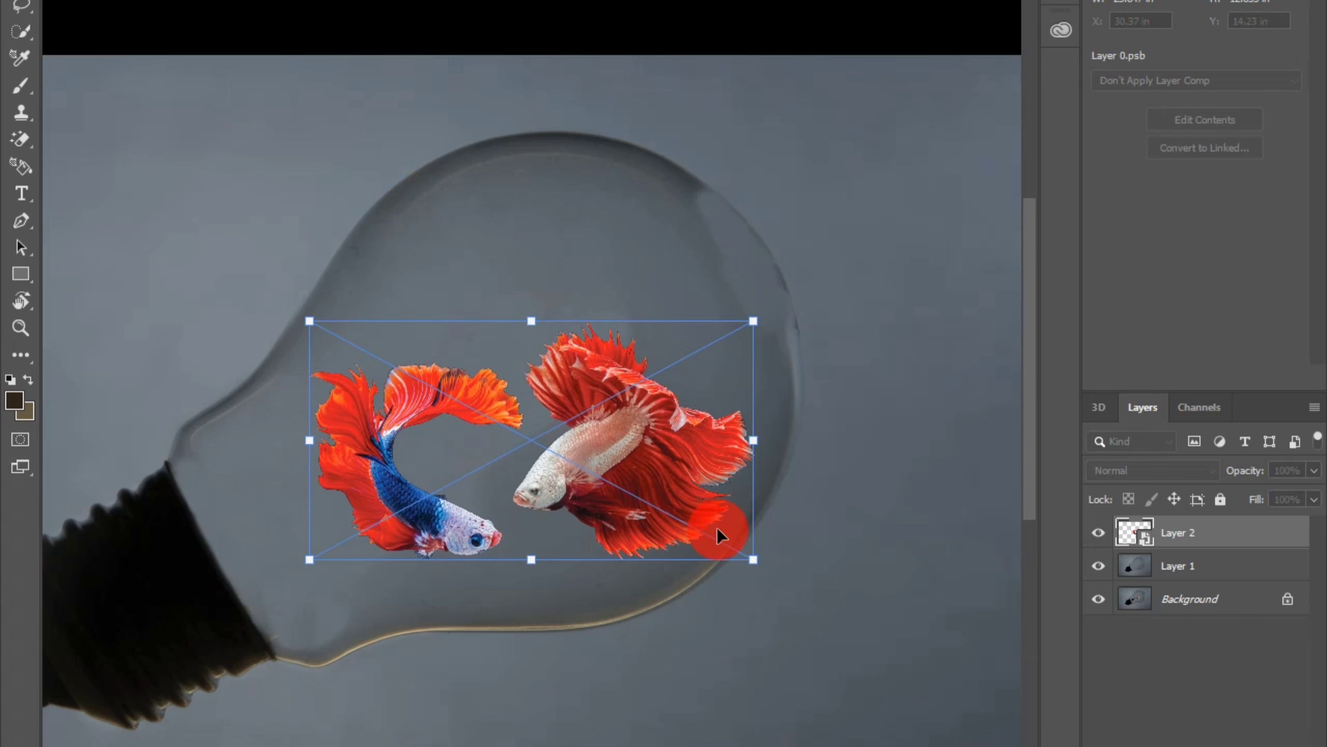
{"action": "left_click_drag", "start_coordinate": [754, 559], "coordinate": [761, 564]}
{"action": "left_click_drag", "start_coordinate": [634, 483], "coordinate": [604, 513]}
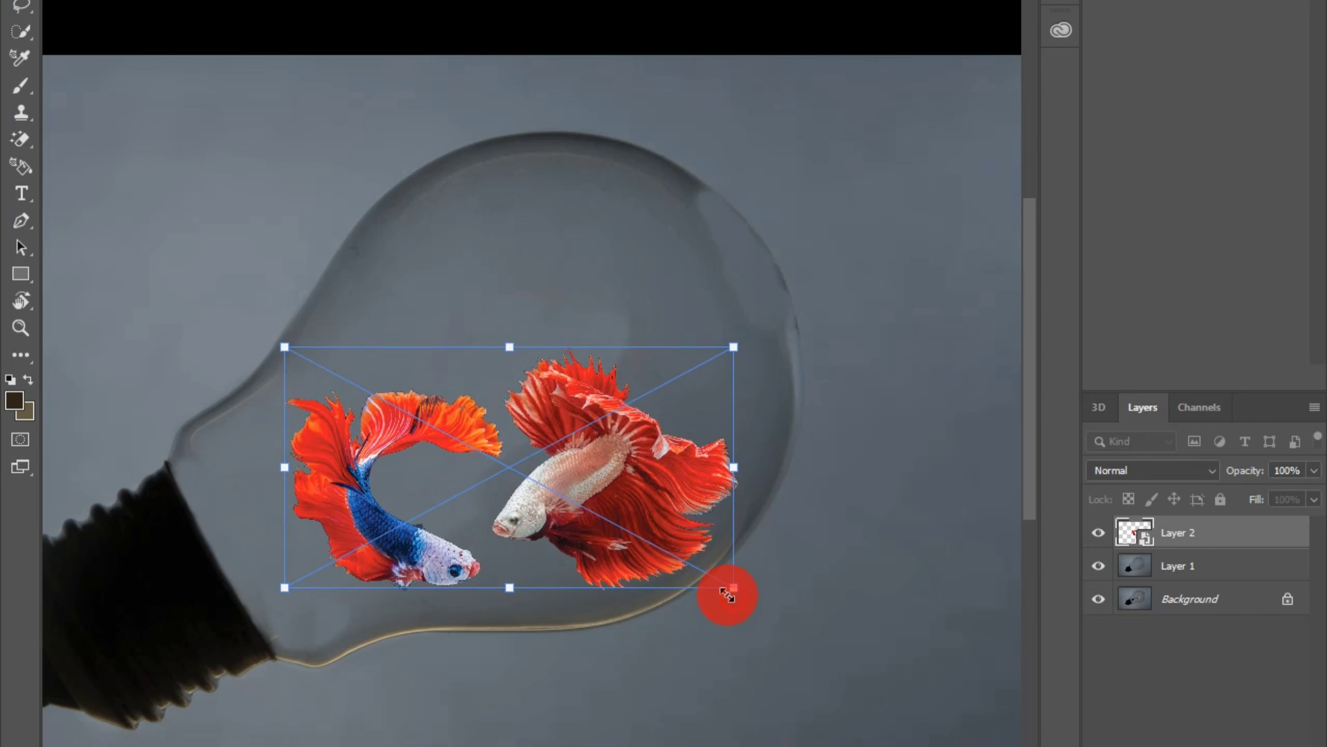
{"action": "left_click_drag", "start_coordinate": [729, 592], "coordinate": [717, 590]}
{"action": "left_click_drag", "start_coordinate": [602, 502], "coordinate": [611, 520]}
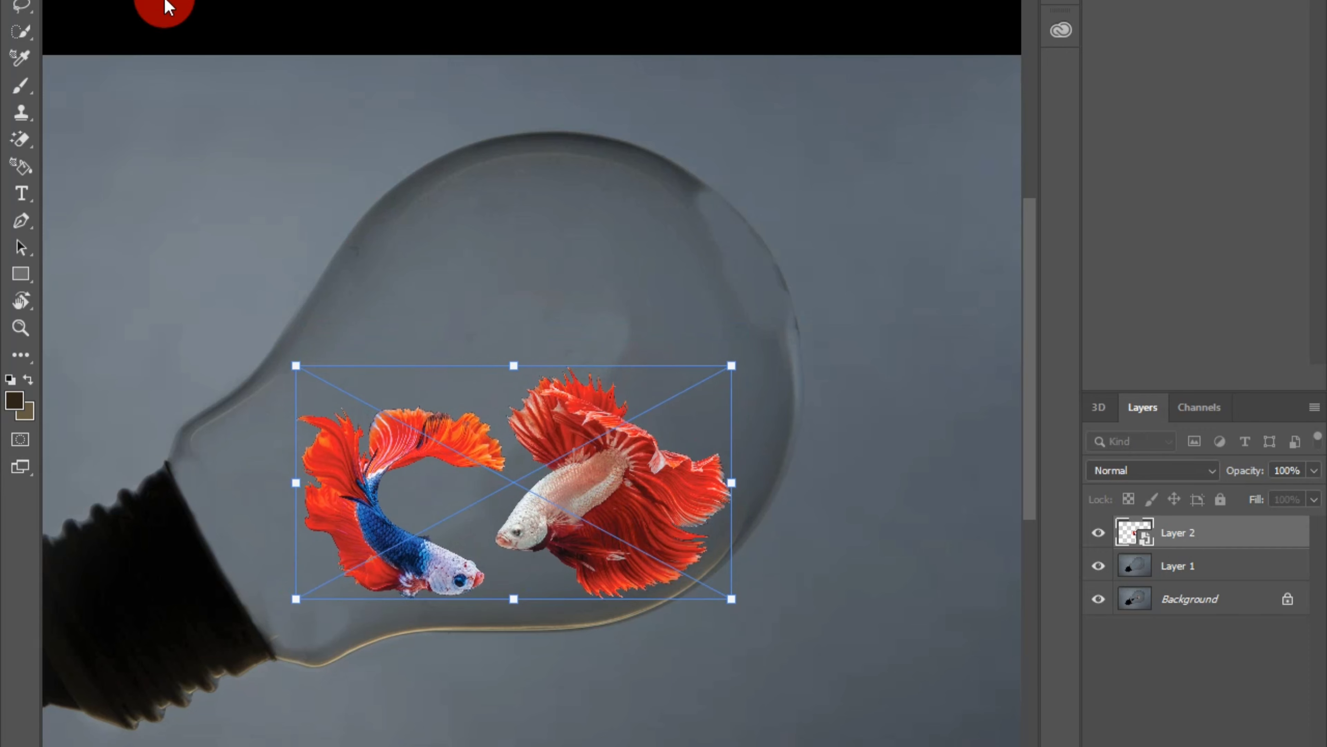
{"action": "key", "text": "Return"}
Nudge the fish slightly up and to the right inside the bulb
{"action": "key", "text": "ctrl+minus"}
{"action": "key", "text": "ctrl+minus"}
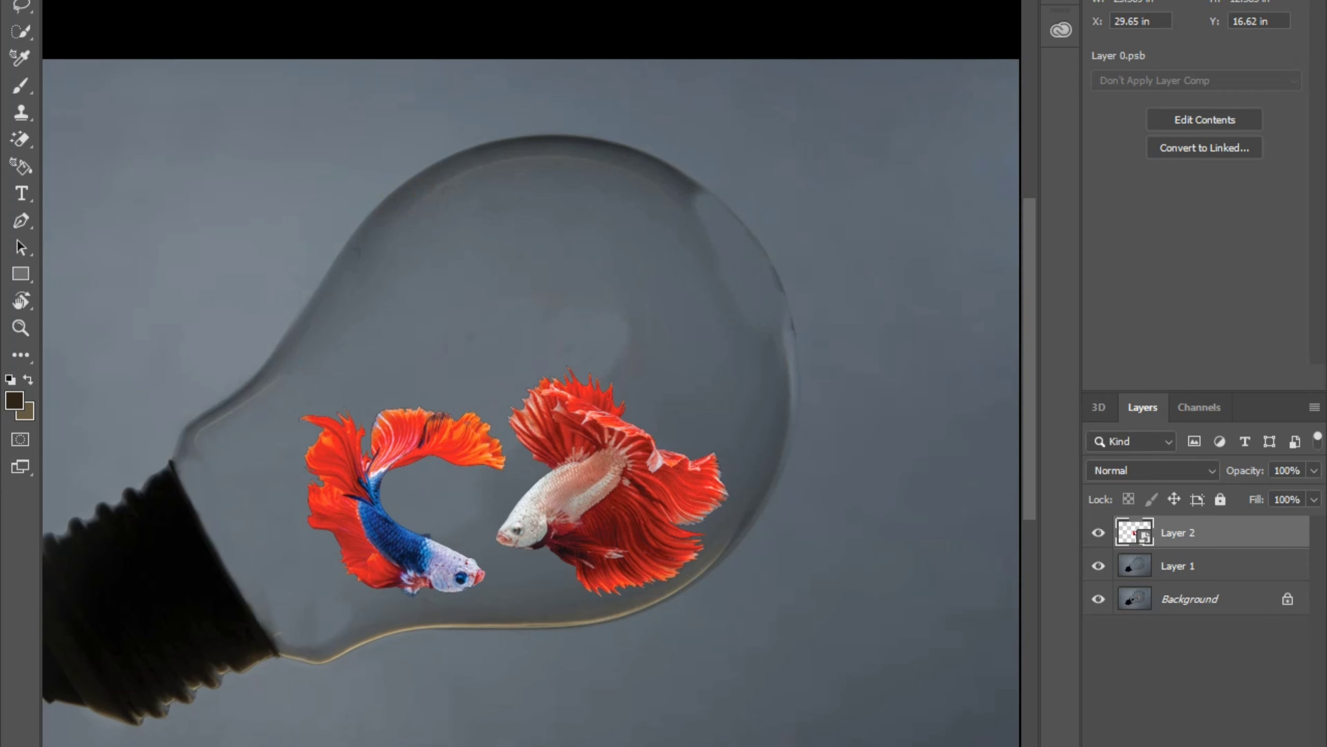
{"action": "key", "text": "ctrl+plus"}
{"action": "key", "text": "ctrl+plus"}
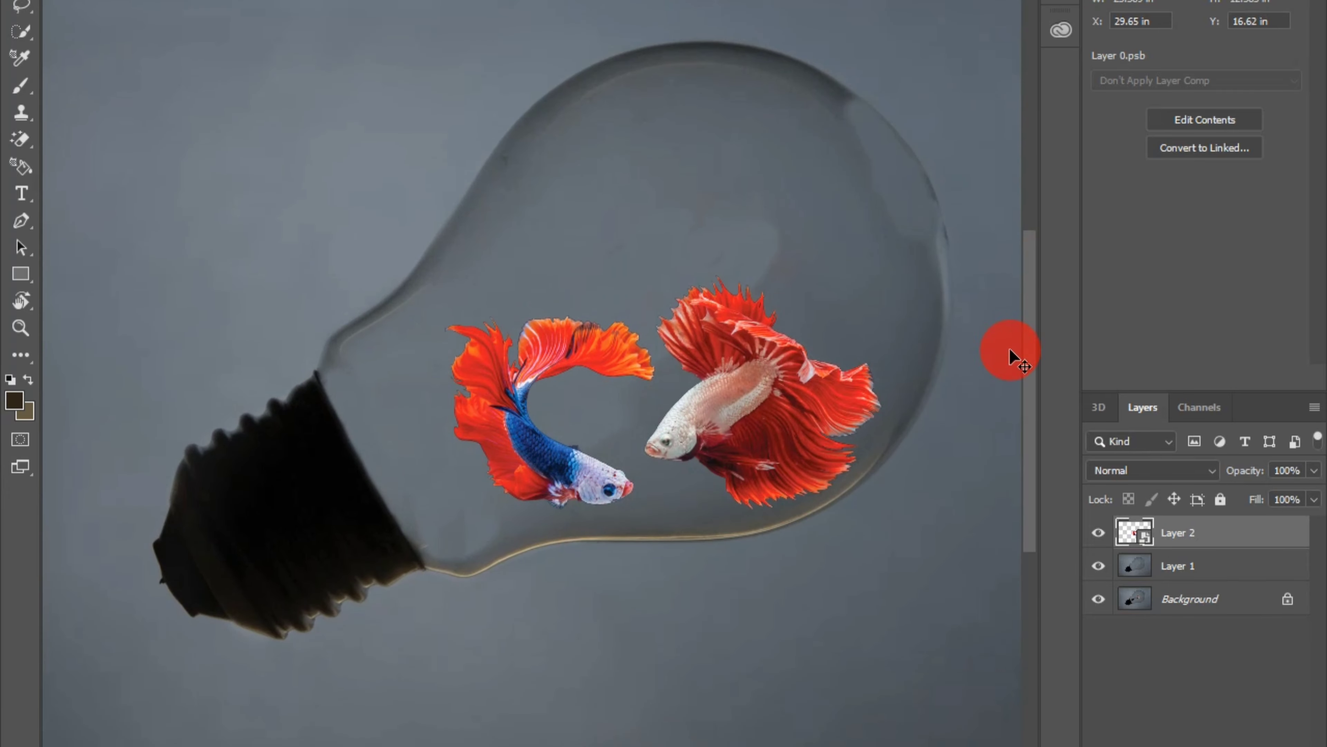
{"action": "left_click_drag", "start_coordinate": [765, 422], "coordinate": [775, 414]}
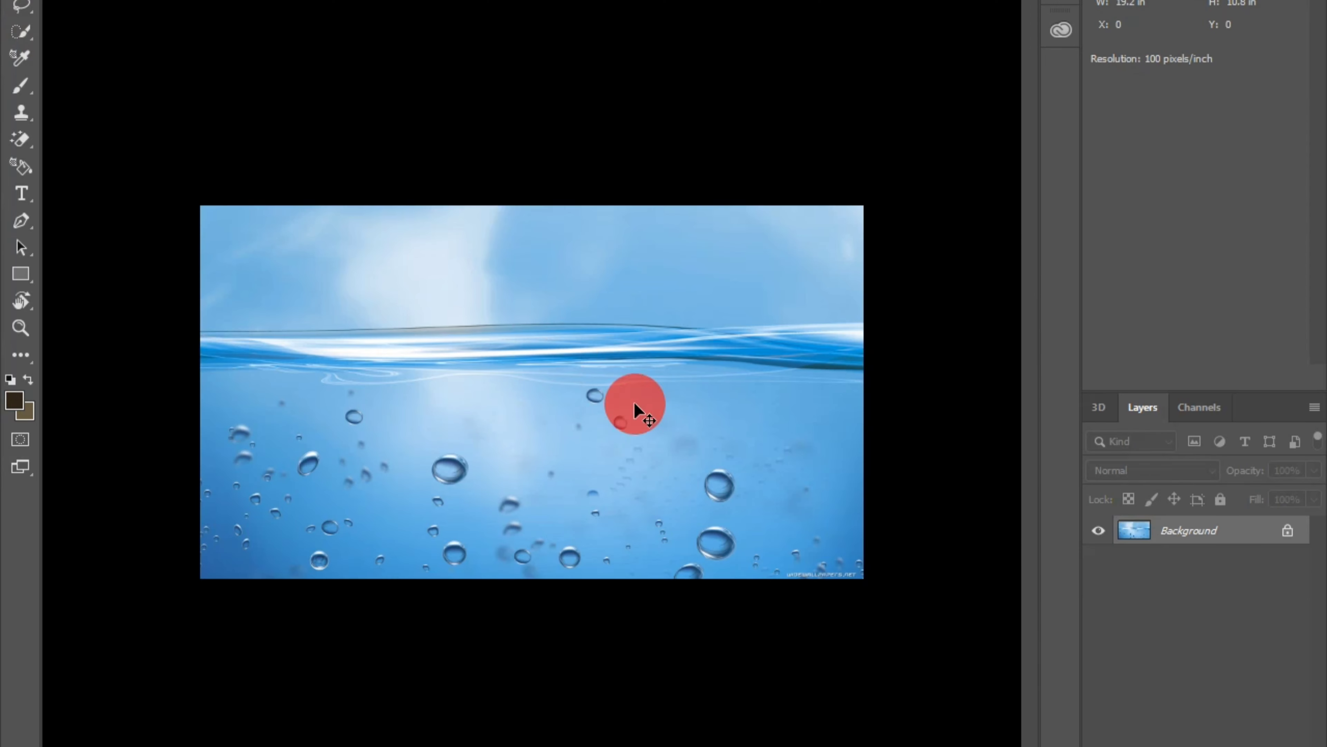
Duplicate the background layer of the water image and bring the copy into the light bulb image
{"action": "key", "text": "ctrl+j"}
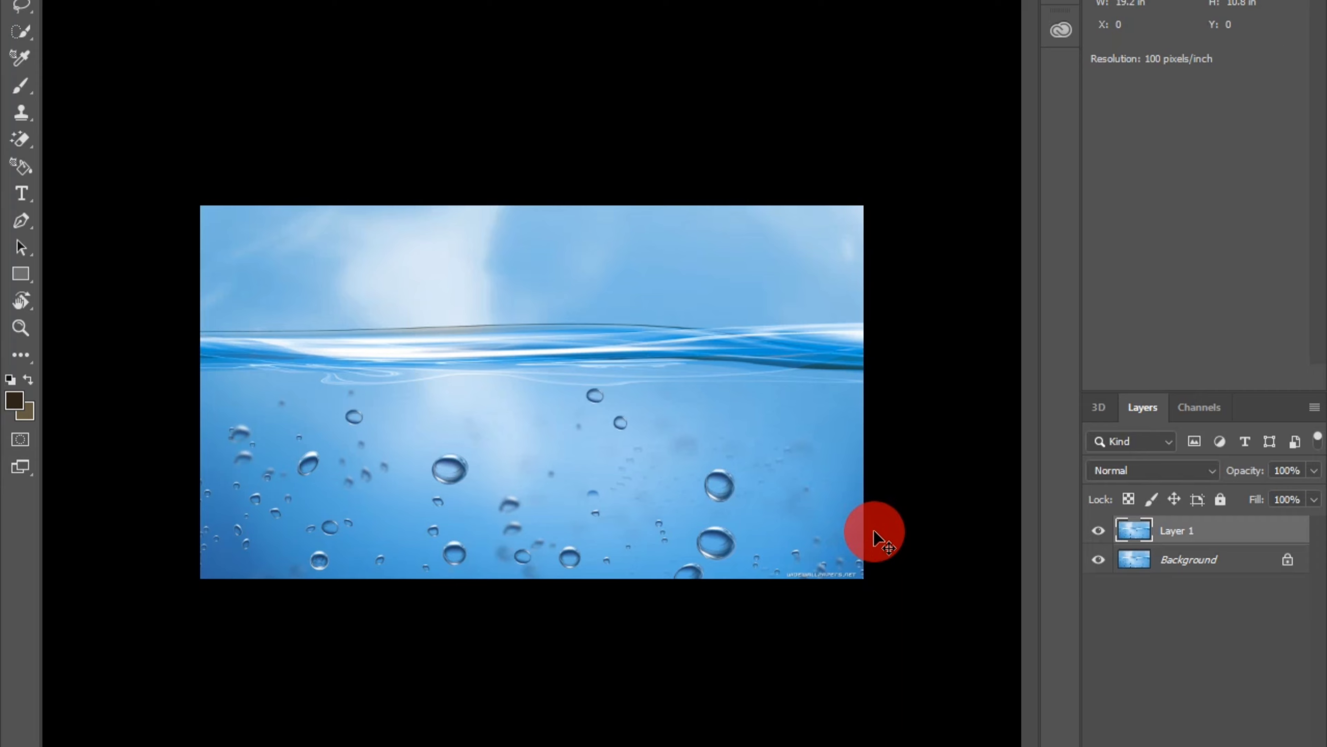
{"action": "left_click_drag", "start_coordinate": [572, 467], "coordinate": [641, 498]}
{"action": "key", "text": "ctrl+minus"}
Enlarge the water layer to 37.58 by 25.39 in and position it over the bulb's glass and the fish
{"action": "key", "text": "ctrl+t"}
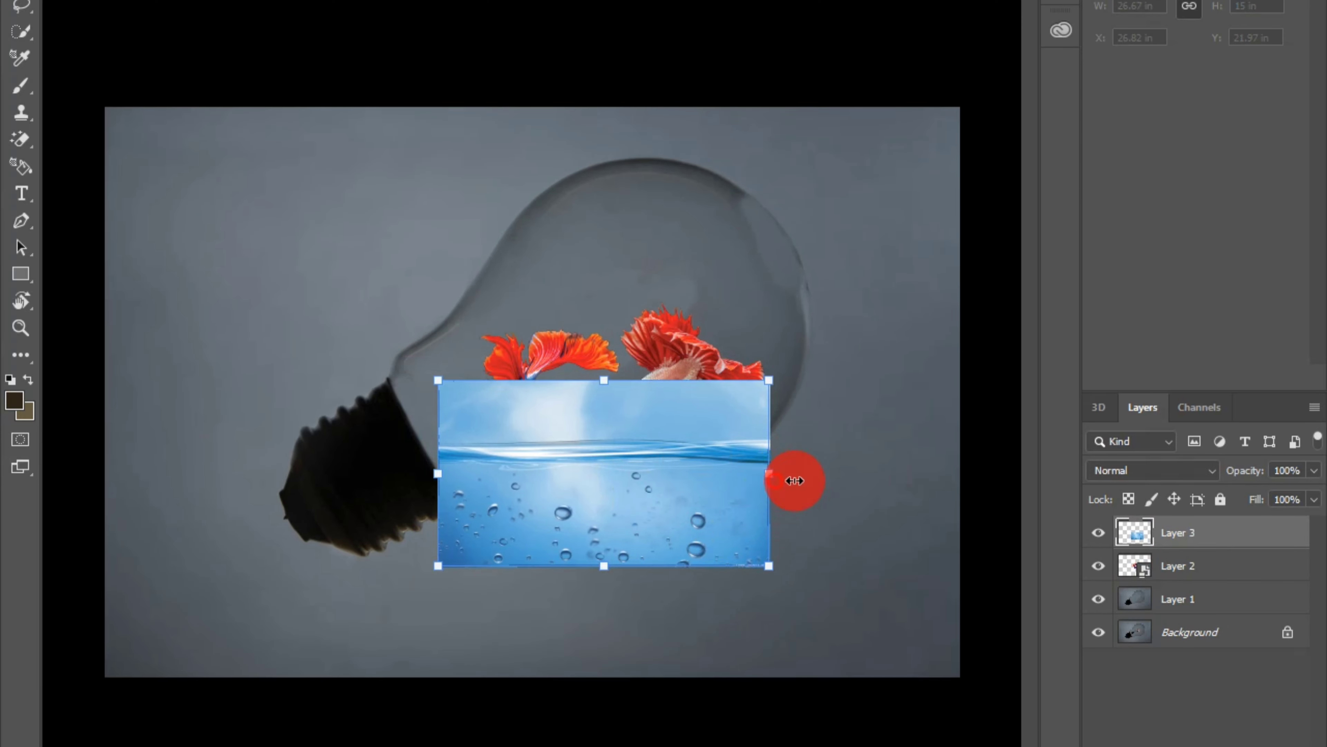
{"action": "left_click_drag", "start_coordinate": [795, 480], "coordinate": [907, 491]}
{"action": "left_click_drag", "start_coordinate": [711, 483], "coordinate": [686, 435]}
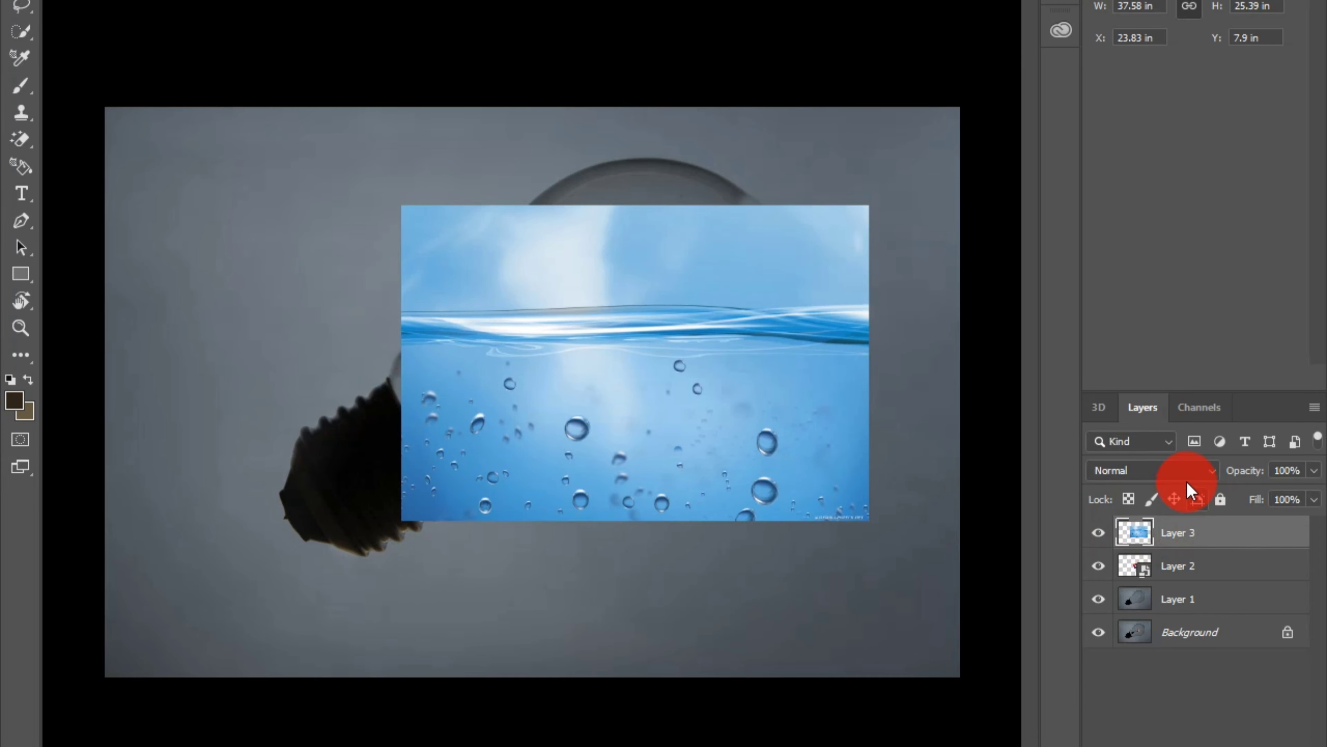
Set the water layer's blend mode to Overlay and shift the layer slightly left over the bulb
{"action": "left_click", "coordinate": [1180, 470]}
{"action": "left_click", "coordinate": [1150, 592]}
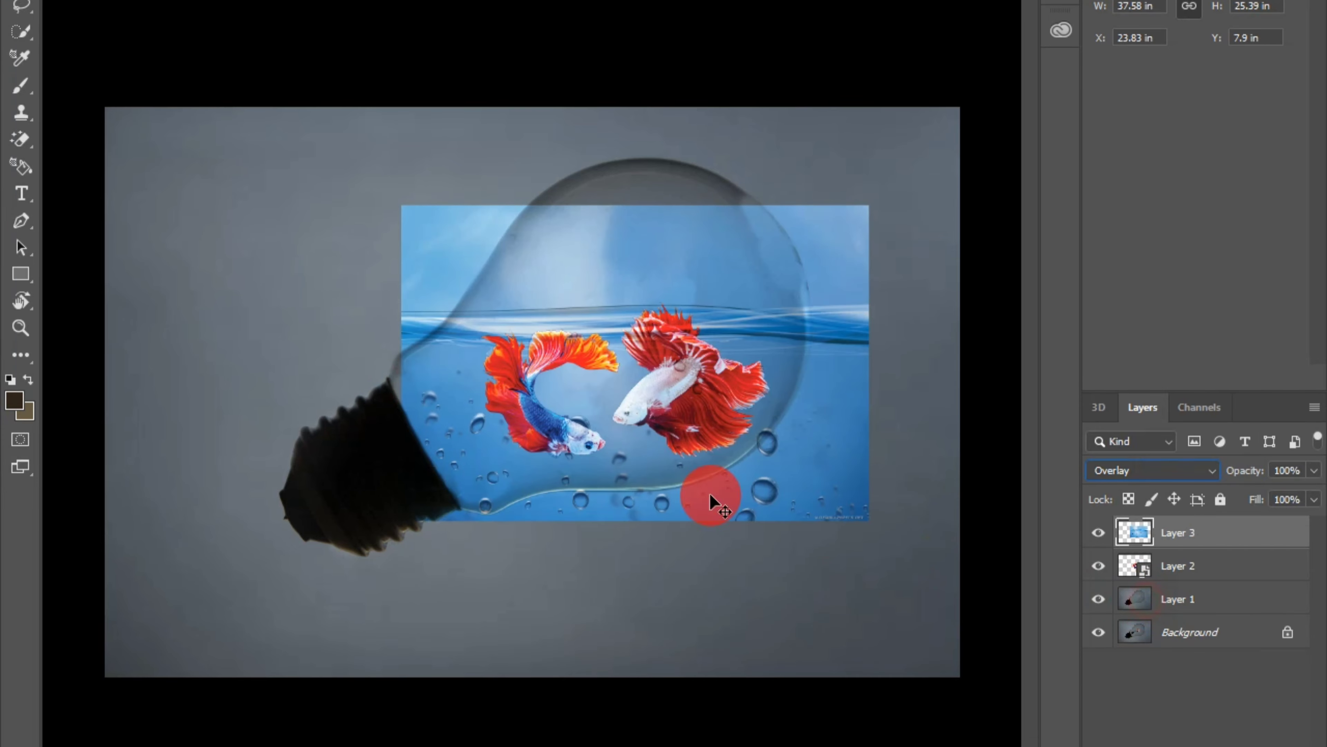
{"action": "mouse_move", "coordinate": [786, 447]}
{"action": "left_mouse_down"}
{"action": "mouse_move", "coordinate": [797, 452]}
{"action": "mouse_move", "coordinate": [782, 447]}
{"action": "left_mouse_up"}
{"action": "left_click", "coordinate": [33, 4]}
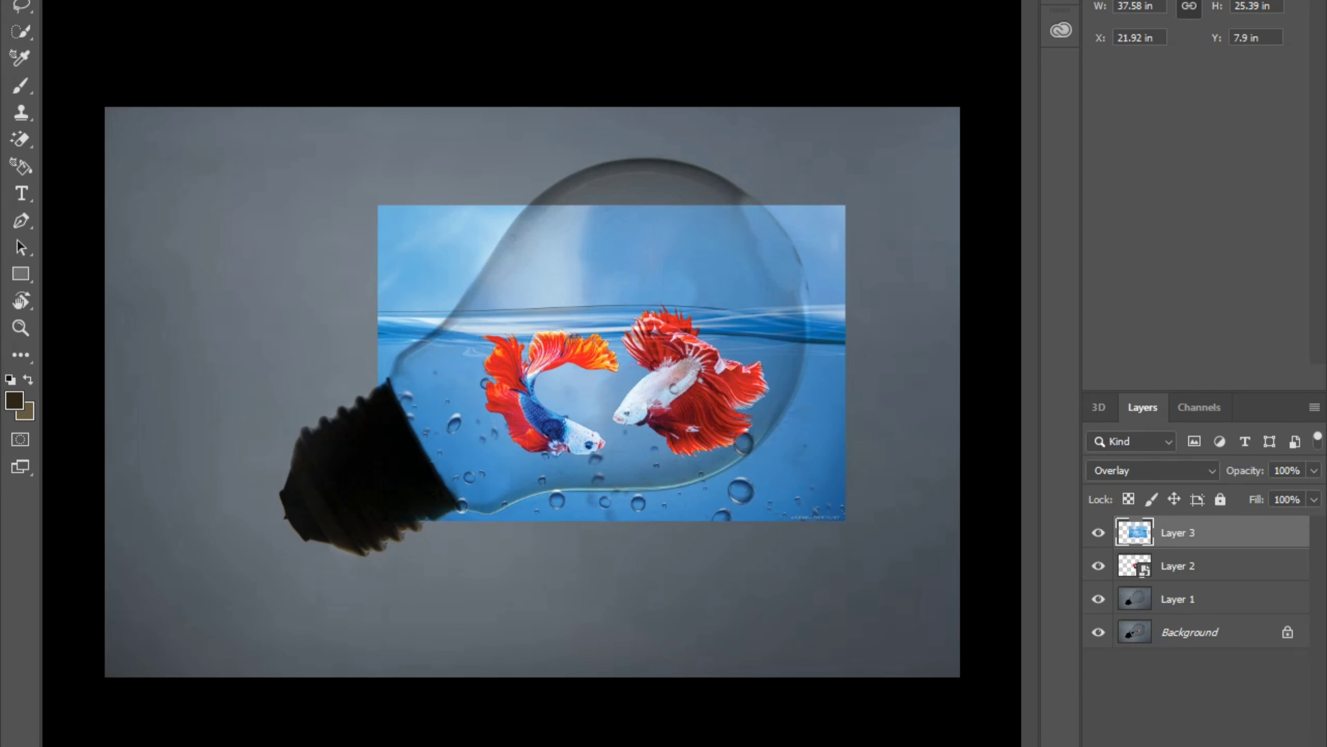
Erase the water layer's upper-left corner outside the bulb with a soft Eraser brush at 0% hardness
{"action": "key", "text": "ctrl+plus"}
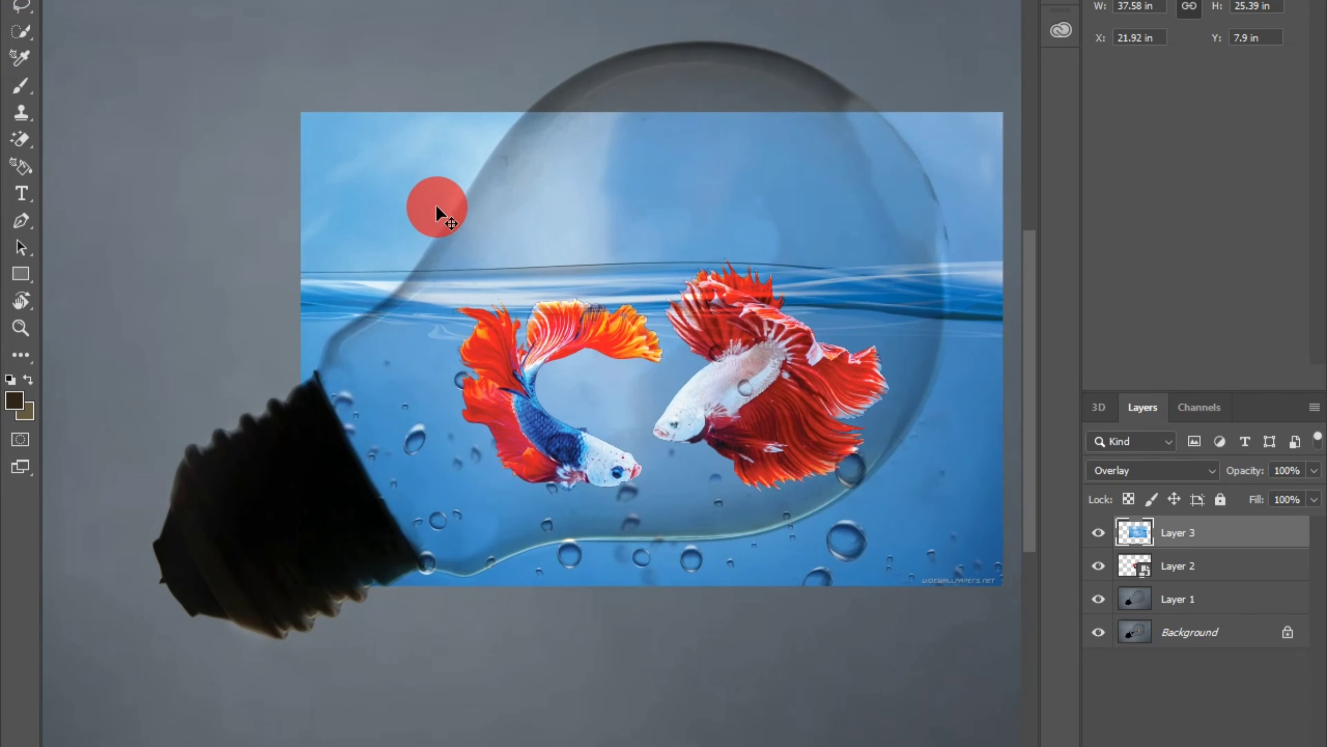
{"action": "left_click_drag", "start_coordinate": [425, 232], "coordinate": [349, 389]}
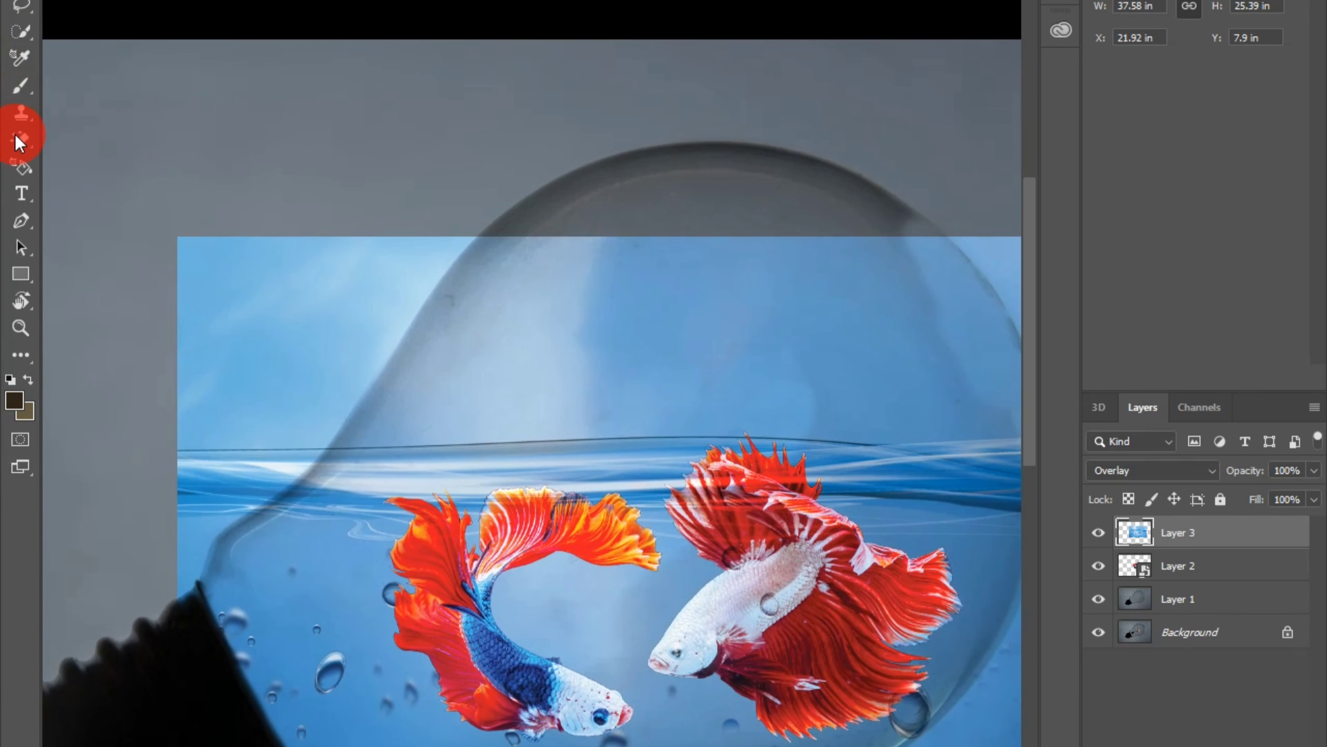
{"action": "right_click", "coordinate": [21, 138]}
{"action": "left_click", "coordinate": [118, 180]}
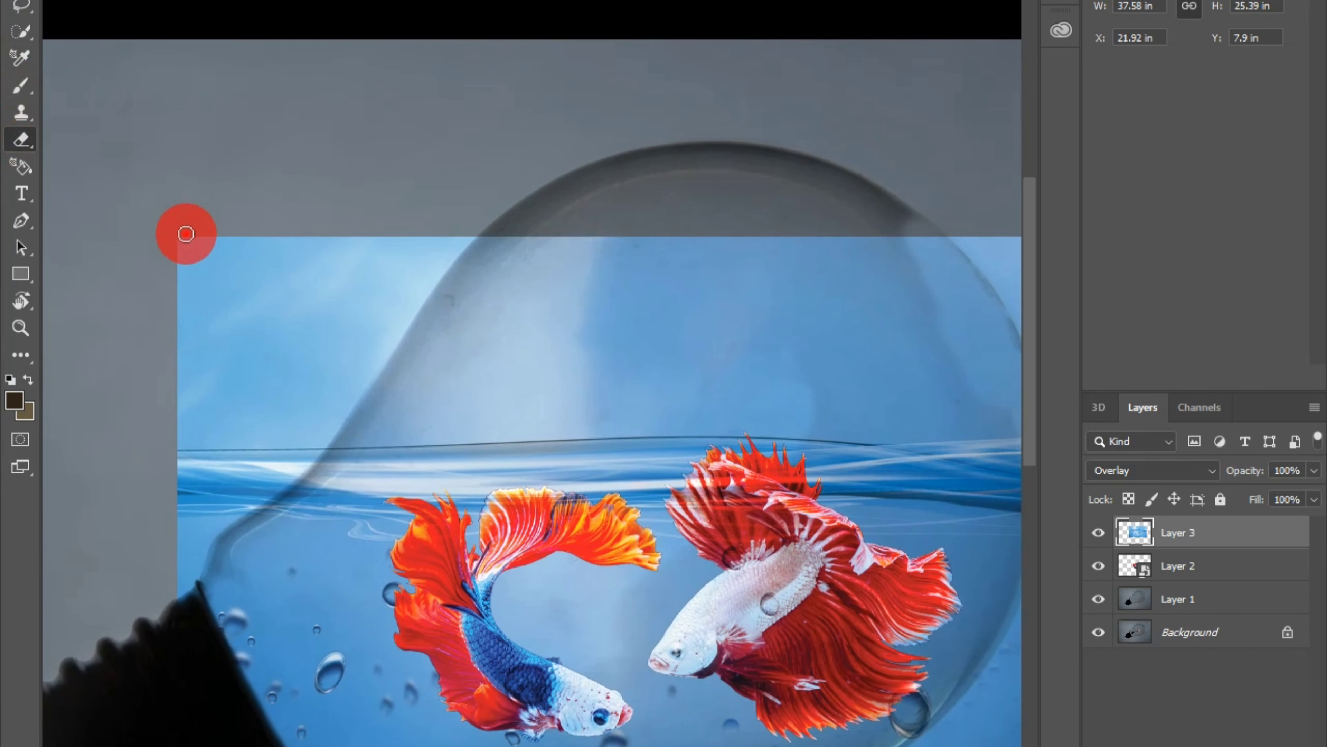
{"action": "mouse_move", "coordinate": [186, 234]}
{"action": "left_mouse_down"}
{"action": "mouse_move", "coordinate": [220, 213]}
{"action": "mouse_move", "coordinate": [200, 241]}
{"action": "mouse_move", "coordinate": [165, 227]}
{"action": "mouse_move", "coordinate": [158, 310]}
{"action": "mouse_move", "coordinate": [199, 299]}
{"action": "mouse_move", "coordinate": [275, 214]}
{"action": "left_mouse_up"}
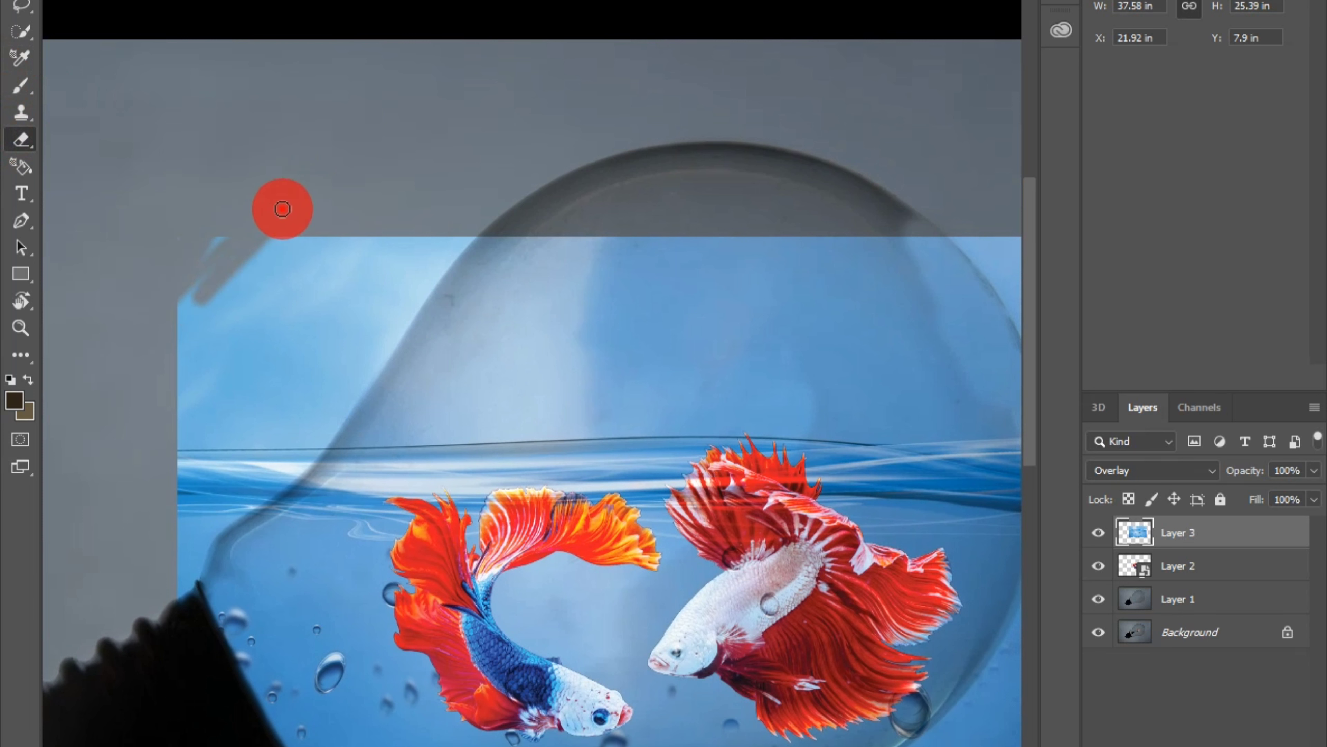
{"action": "right_click", "coordinate": [282, 209]}
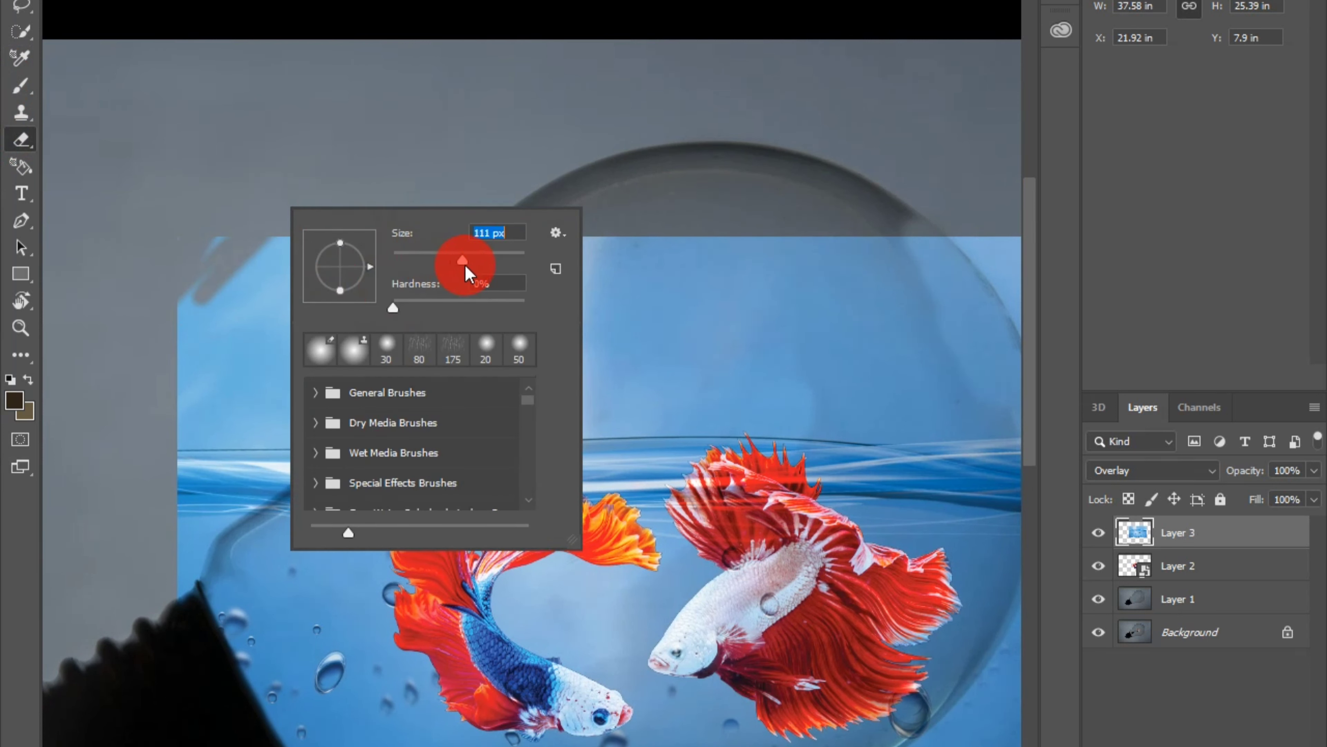
{"action": "left_click_drag", "start_coordinate": [465, 265], "coordinate": [468, 266]}
{"action": "left_click", "coordinate": [180, 175]}
{"action": "mouse_move", "coordinate": [192, 178]}
{"action": "left_mouse_down"}
{"action": "mouse_move", "coordinate": [195, 317]}
{"action": "mouse_move", "coordinate": [241, 236]}
{"action": "left_mouse_up"}
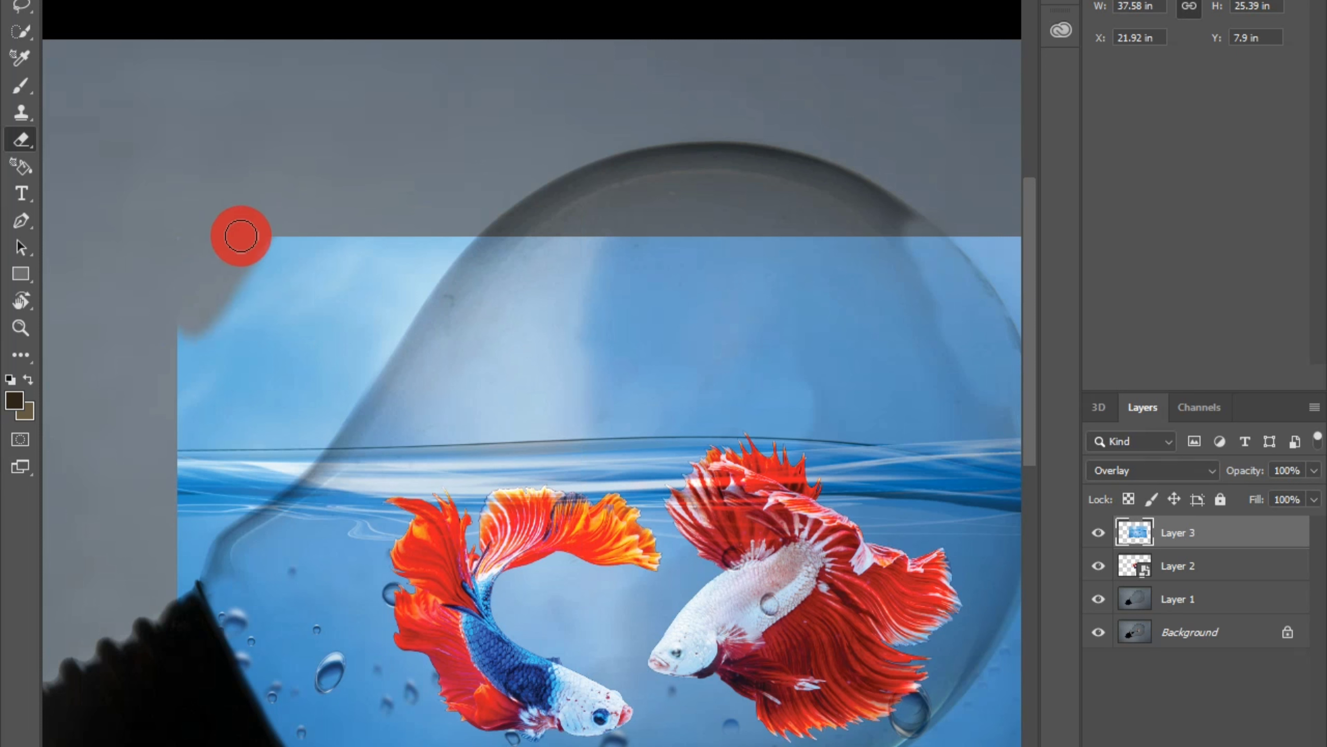
Enlarge the eraser brush to 417 px and erase the bulk of the water to the left of the bulb's glass
{"action": "right_click", "coordinate": [241, 236]}
{"action": "left_click_drag", "start_coordinate": [449, 299], "coordinate": [448, 300]}
{"action": "left_click", "coordinate": [139, 229]}
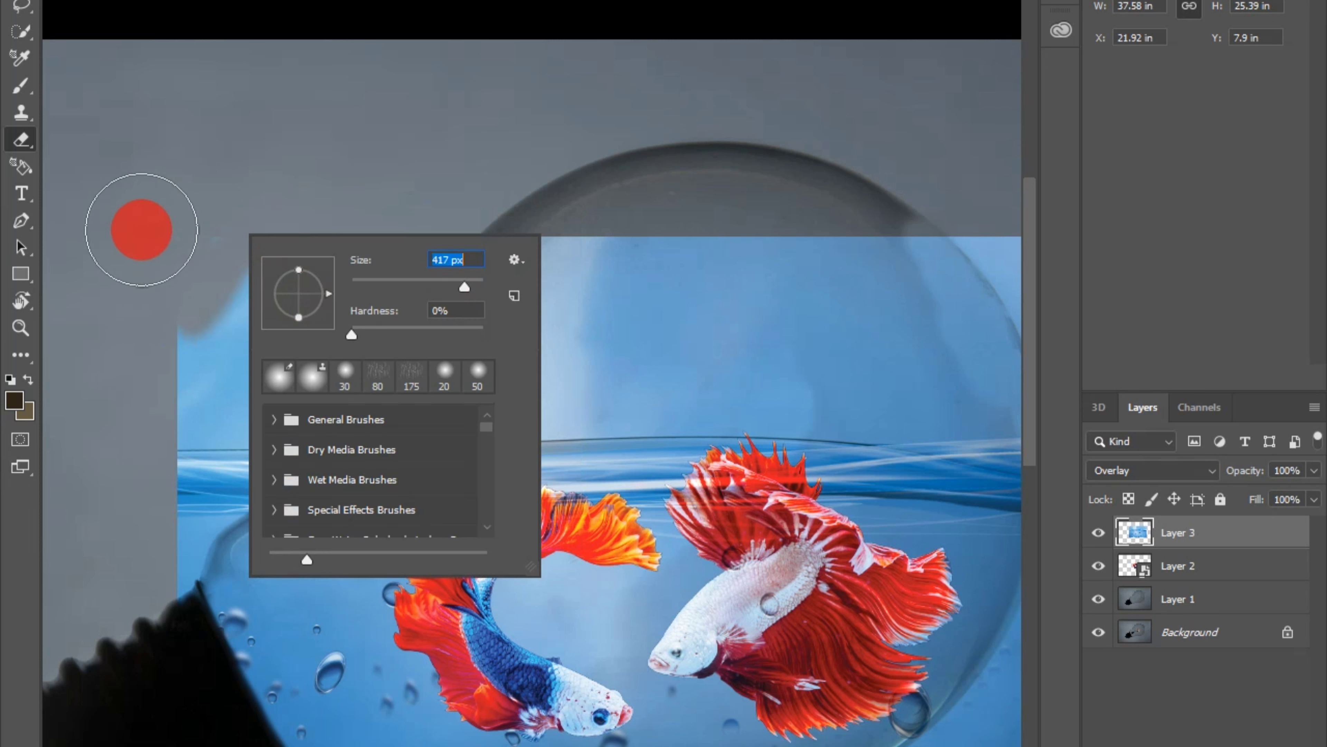
{"action": "mouse_move", "coordinate": [139, 228]}
{"action": "left_mouse_down"}
{"action": "mouse_move", "coordinate": [195, 246]}
{"action": "mouse_move", "coordinate": [238, 345]}
{"action": "mouse_move", "coordinate": [373, 207]}
{"action": "mouse_move", "coordinate": [196, 453]}
{"action": "mouse_move", "coordinate": [435, 227]}
{"action": "mouse_move", "coordinate": [533, 406]}
{"action": "left_mouse_up"}
Reduce the eraser brush size and erase the remaining water along the outside of the glass's left edge, down towards the neck
{"action": "key", "text": "bracketleft"}
{"action": "key", "text": "bracketleft"}
{"action": "key", "text": "bracketleft"}
{"action": "key", "text": "bracketleft"}
{"action": "key", "text": "ctrl+plus"}
{"action": "key", "text": "ctrl+plus"}
{"action": "left_click", "coordinate": [523, 263]}
{"action": "key", "text": "ctrl+z"}
{"action": "left_click_drag", "start_coordinate": [522, 210], "coordinate": [403, 407]}
{"action": "mouse_move", "coordinate": [418, 371]}
{"action": "left_mouse_down"}
{"action": "mouse_move", "coordinate": [491, 241]}
{"action": "mouse_move", "coordinate": [424, 284]}
{"action": "mouse_move", "coordinate": [477, 258]}
{"action": "left_mouse_up"}
{"action": "left_click_drag", "start_coordinate": [387, 390], "coordinate": [488, 262]}
{"action": "left_click_drag", "start_coordinate": [383, 364], "coordinate": [577, 153]}
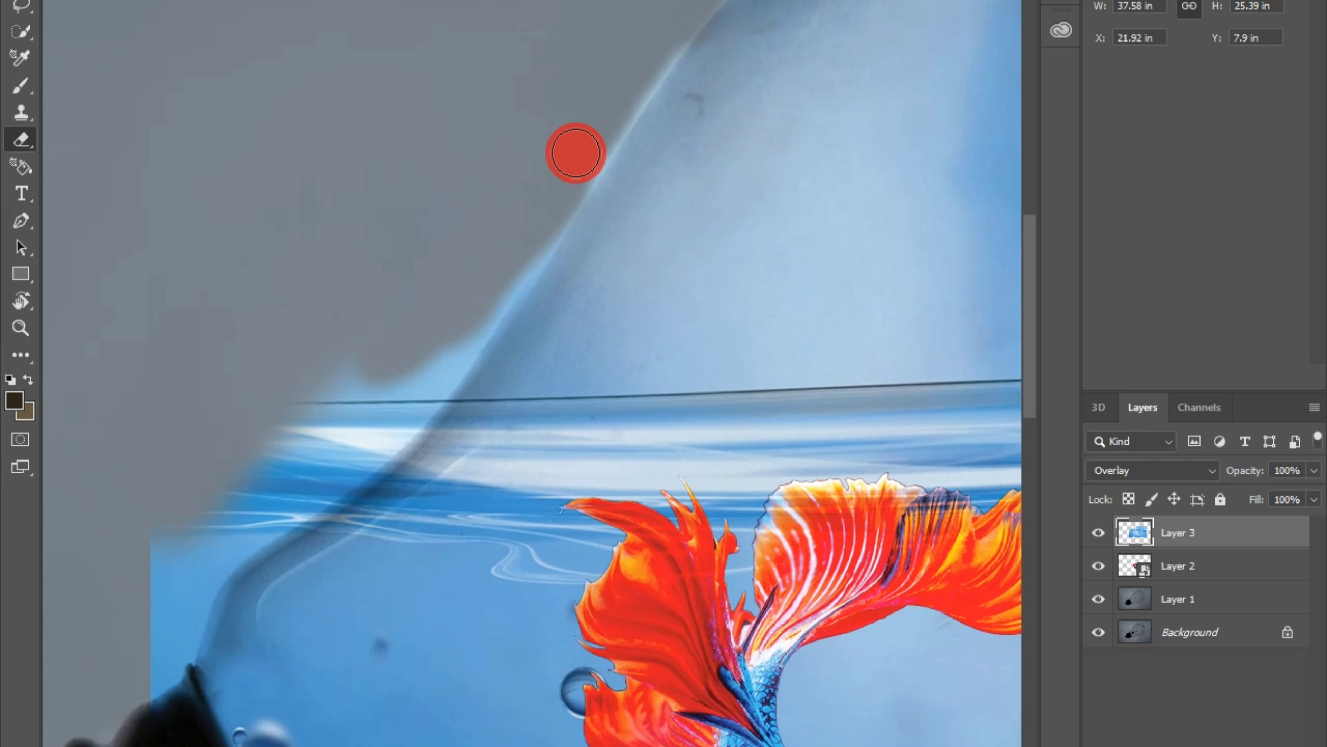
{"action": "mouse_move", "coordinate": [313, 440]}
{"action": "left_mouse_down"}
{"action": "mouse_move", "coordinate": [388, 365]}
{"action": "mouse_move", "coordinate": [431, 246]}
{"action": "left_mouse_up"}
{"action": "mouse_move", "coordinate": [279, 442]}
{"action": "left_mouse_down"}
{"action": "mouse_move", "coordinate": [243, 438]}
{"action": "mouse_move", "coordinate": [489, 257]}
{"action": "mouse_move", "coordinate": [474, 297]}
{"action": "mouse_move", "coordinate": [371, 380]}
{"action": "mouse_move", "coordinate": [427, 245]}
{"action": "left_mouse_up"}
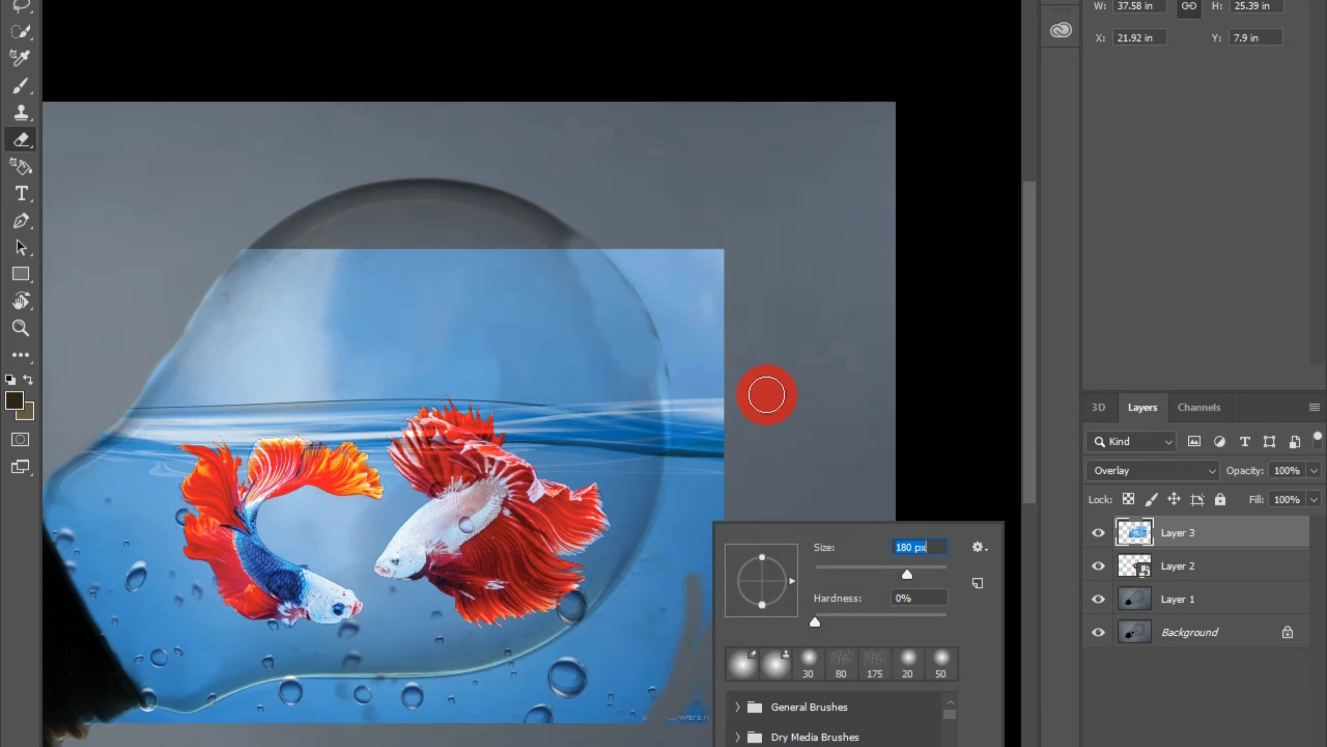
Erase the water outside the bulb's right and lower glass edges with a 180 px soft eraser
{"action": "key", "text": "Return"}
{"action": "left_click_drag", "start_coordinate": [588, 721], "coordinate": [615, 646]}
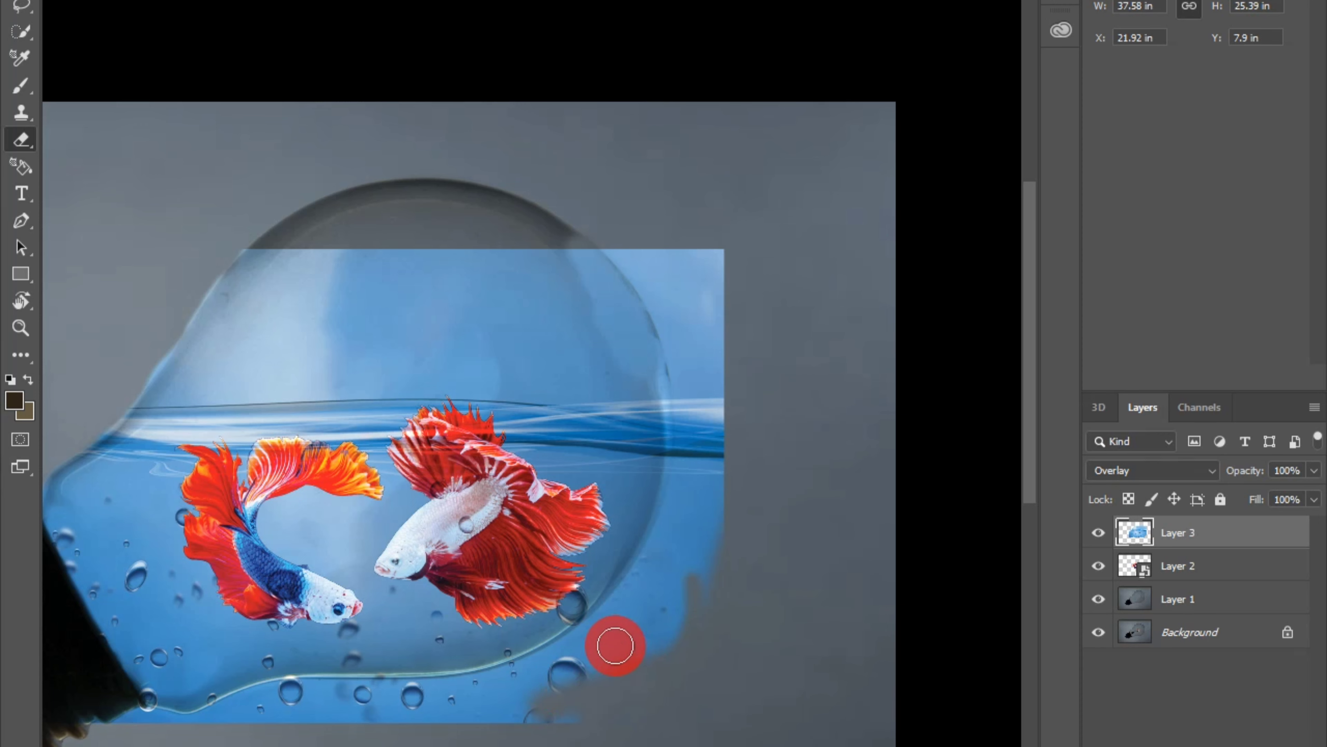
{"action": "right_click", "coordinate": [827, 575]}
{"action": "mouse_move", "coordinate": [615, 712]}
{"action": "left_mouse_down"}
{"action": "mouse_move", "coordinate": [541, 700]}
{"action": "mouse_move", "coordinate": [650, 634]}
{"action": "mouse_move", "coordinate": [717, 525]}
{"action": "mouse_move", "coordinate": [719, 353]}
{"action": "left_mouse_up"}
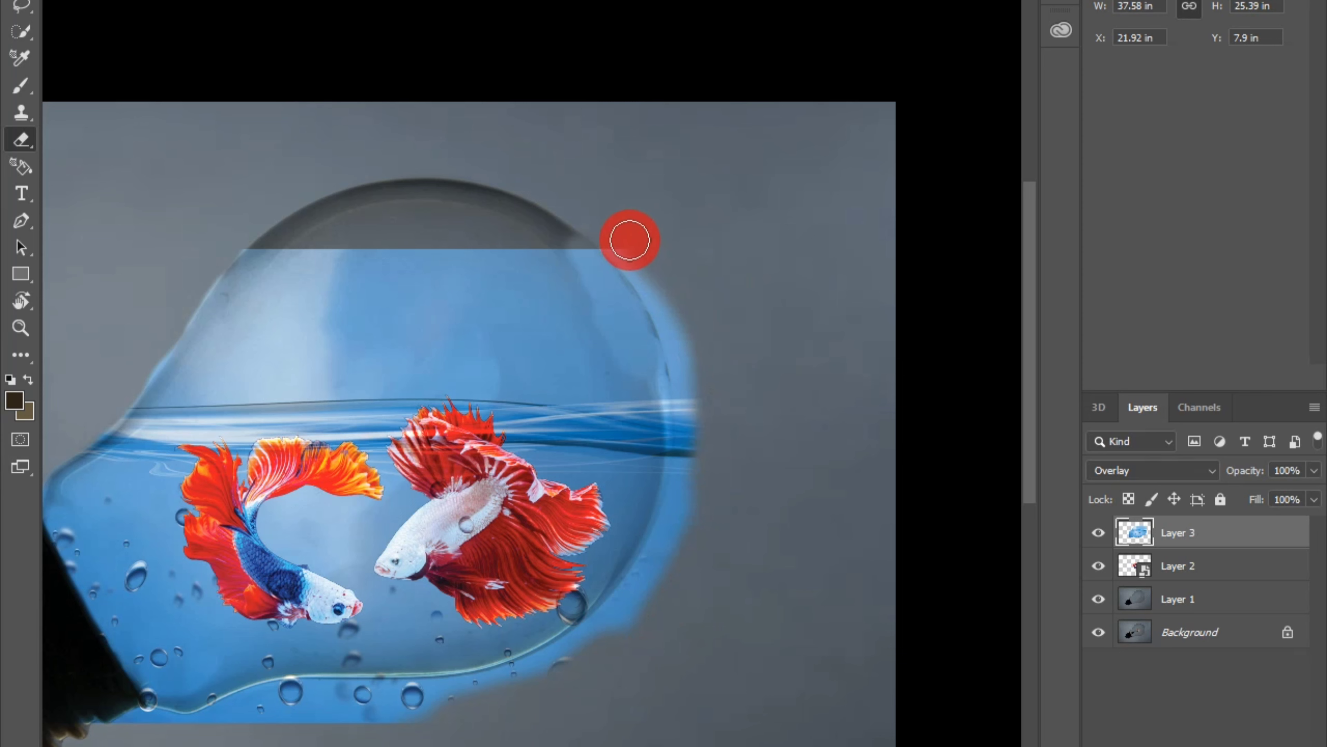
{"action": "left_click_drag", "start_coordinate": [399, 719], "coordinate": [289, 728]}
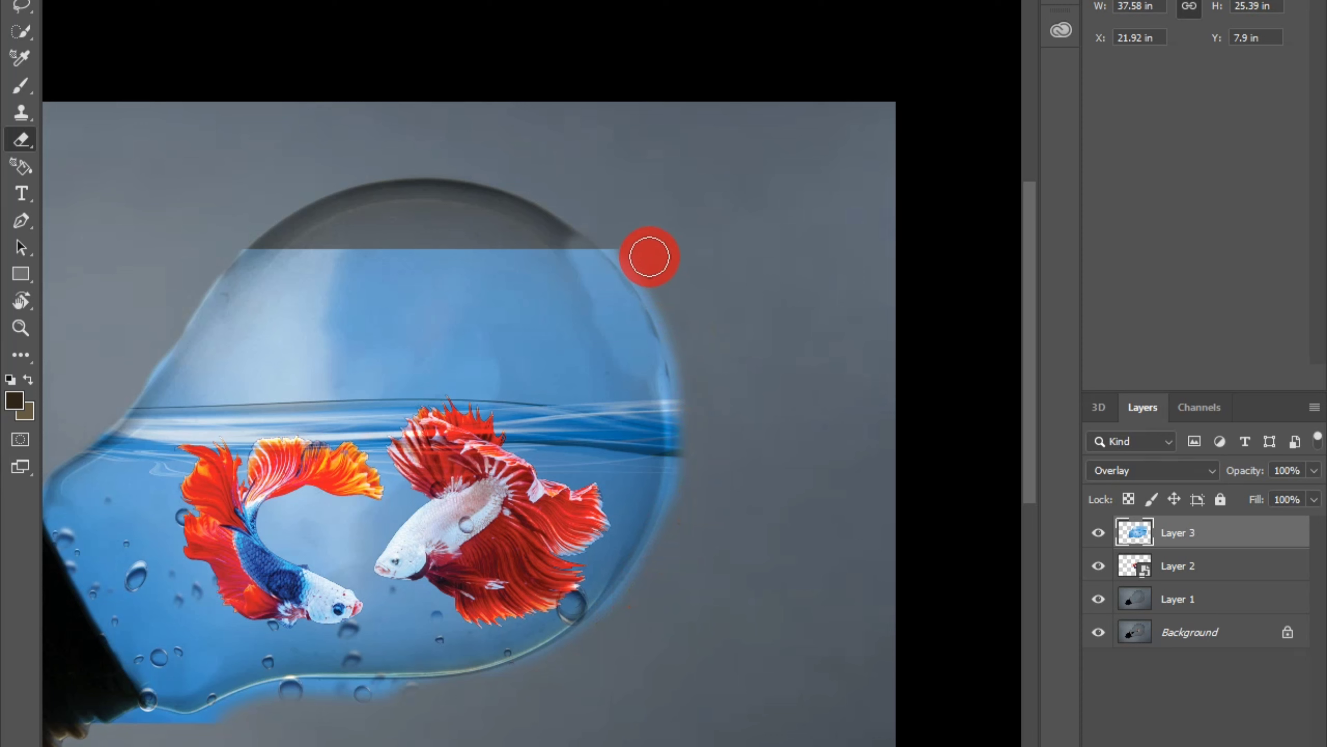
{"action": "mouse_move", "coordinate": [415, 732]}
{"action": "left_mouse_down"}
{"action": "mouse_move", "coordinate": [341, 701]}
{"action": "mouse_move", "coordinate": [273, 702]}
{"action": "mouse_move", "coordinate": [186, 732]}
{"action": "mouse_move", "coordinate": [438, 709]}
{"action": "left_mouse_up"}
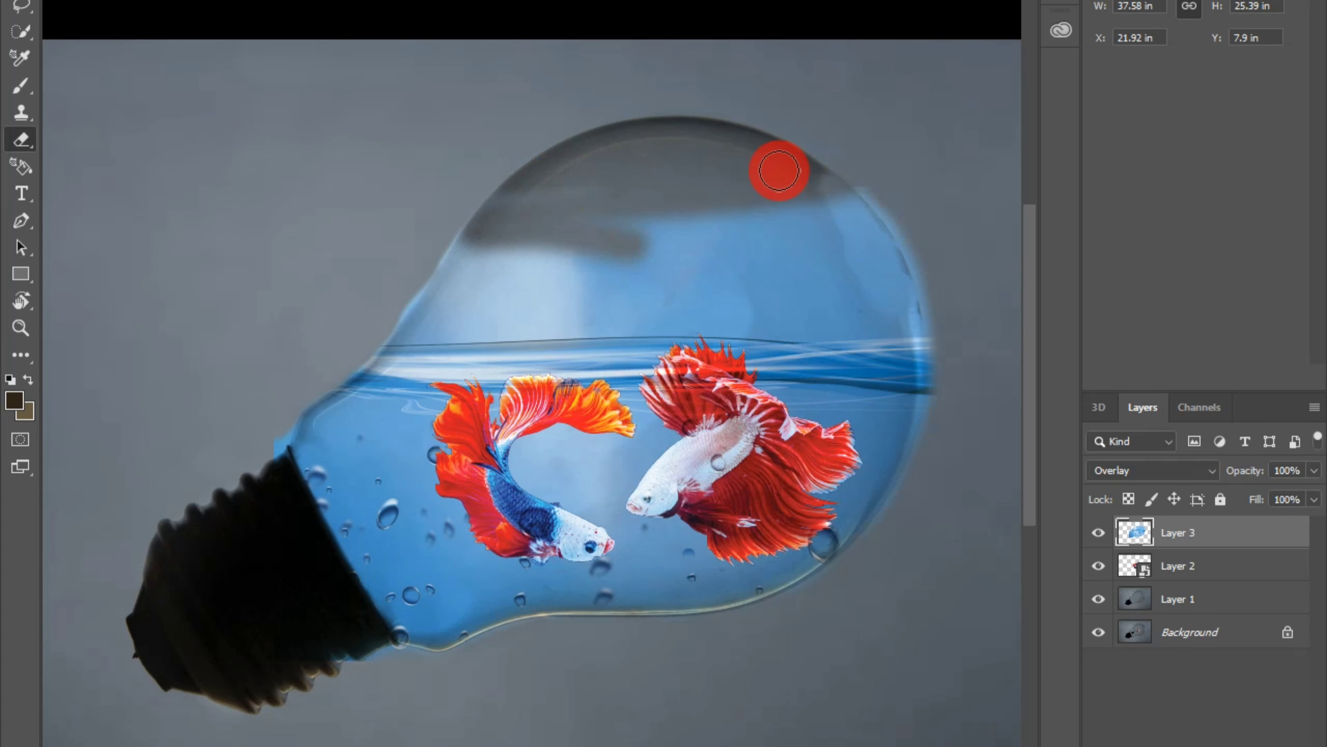
Erase the blue area above the waterline inside the bulb, trimming closely along the water surface from the left glass edge to the right
{"action": "mouse_move", "coordinate": [779, 172]}
{"action": "left_mouse_down"}
{"action": "mouse_move", "coordinate": [723, 252]}
{"action": "mouse_move", "coordinate": [637, 210]}
{"action": "mouse_move", "coordinate": [882, 263]}
{"action": "mouse_move", "coordinate": [763, 251]}
{"action": "left_mouse_up"}
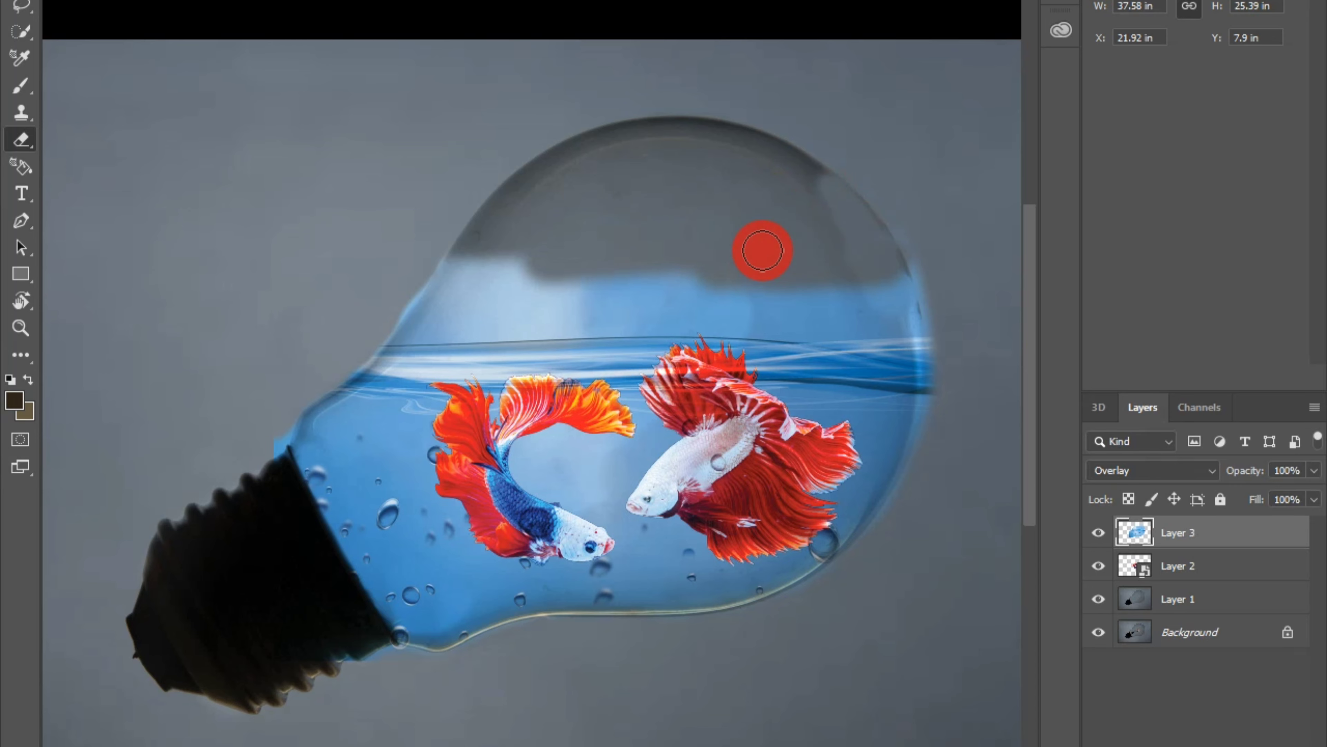
{"action": "mouse_move", "coordinate": [701, 281]}
{"action": "left_mouse_down"}
{"action": "mouse_move", "coordinate": [486, 256]}
{"action": "mouse_move", "coordinate": [565, 420]}
{"action": "left_mouse_up"}
{"action": "key", "text": "ctrl+plus"}
{"action": "key", "text": "ctrl+plus"}
{"action": "key", "text": "ctrl+plus"}
{"action": "mouse_move", "coordinate": [566, 419]}
{"action": "left_mouse_down"}
{"action": "mouse_move", "coordinate": [474, 370]}
{"action": "mouse_move", "coordinate": [362, 406]}
{"action": "mouse_move", "coordinate": [616, 378]}
{"action": "left_mouse_up"}
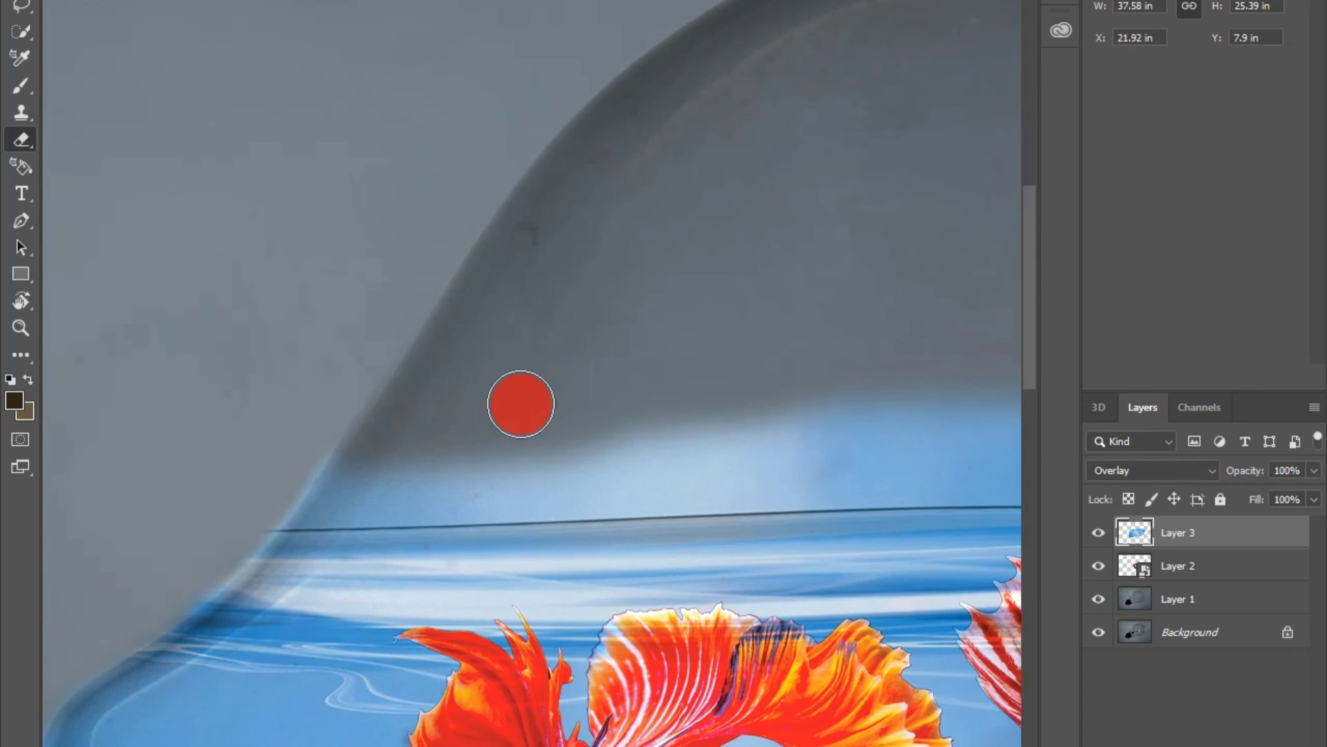
{"action": "mouse_move", "coordinate": [521, 404]}
{"action": "left_mouse_down"}
{"action": "mouse_move", "coordinate": [341, 427]}
{"action": "mouse_move", "coordinate": [317, 450]}
{"action": "mouse_move", "coordinate": [572, 430]}
{"action": "mouse_move", "coordinate": [388, 453]}
{"action": "mouse_move", "coordinate": [287, 487]}
{"action": "mouse_move", "coordinate": [551, 469]}
{"action": "mouse_move", "coordinate": [536, 475]}
{"action": "mouse_move", "coordinate": [735, 438]}
{"action": "mouse_move", "coordinate": [766, 418]}
{"action": "mouse_move", "coordinate": [510, 439]}
{"action": "mouse_move", "coordinate": [607, 448]}
{"action": "mouse_move", "coordinate": [504, 465]}
{"action": "mouse_move", "coordinate": [746, 391]}
{"action": "mouse_move", "coordinate": [711, 456]}
{"action": "mouse_move", "coordinate": [678, 471]}
{"action": "left_mouse_up"}
{"action": "mouse_move", "coordinate": [759, 438]}
{"action": "left_mouse_down"}
{"action": "mouse_move", "coordinate": [451, 437]}
{"action": "mouse_move", "coordinate": [662, 404]}
{"action": "mouse_move", "coordinate": [529, 428]}
{"action": "mouse_move", "coordinate": [832, 410]}
{"action": "left_mouse_up"}
{"action": "mouse_move", "coordinate": [747, 439]}
{"action": "left_mouse_down"}
{"action": "mouse_move", "coordinate": [469, 353]}
{"action": "mouse_move", "coordinate": [540, 317]}
{"action": "mouse_move", "coordinate": [676, 347]}
{"action": "mouse_move", "coordinate": [890, 346]}
{"action": "left_mouse_up"}
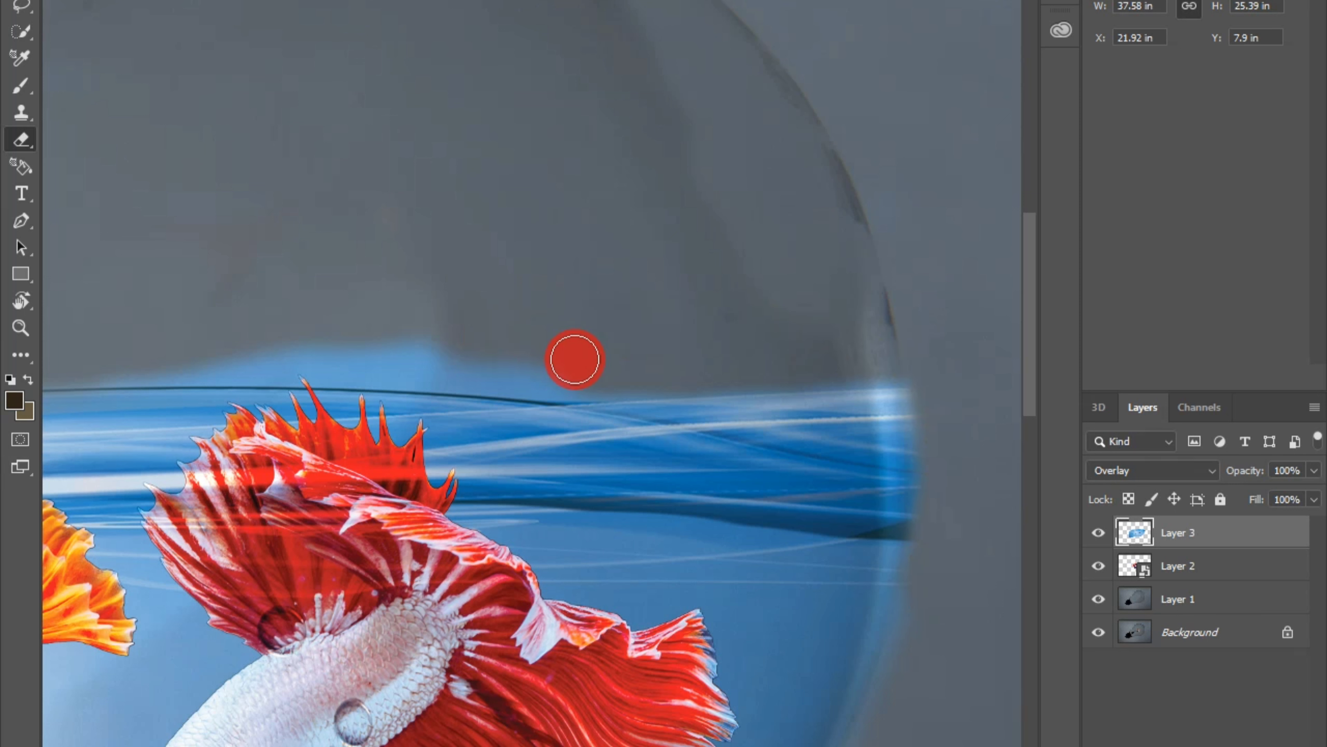
{"action": "mouse_move", "coordinate": [575, 359]}
{"action": "left_mouse_down"}
{"action": "mouse_move", "coordinate": [326, 315]}
{"action": "mouse_move", "coordinate": [149, 356]}
{"action": "mouse_move", "coordinate": [287, 328]}
{"action": "mouse_move", "coordinate": [338, 347]}
{"action": "left_mouse_up"}
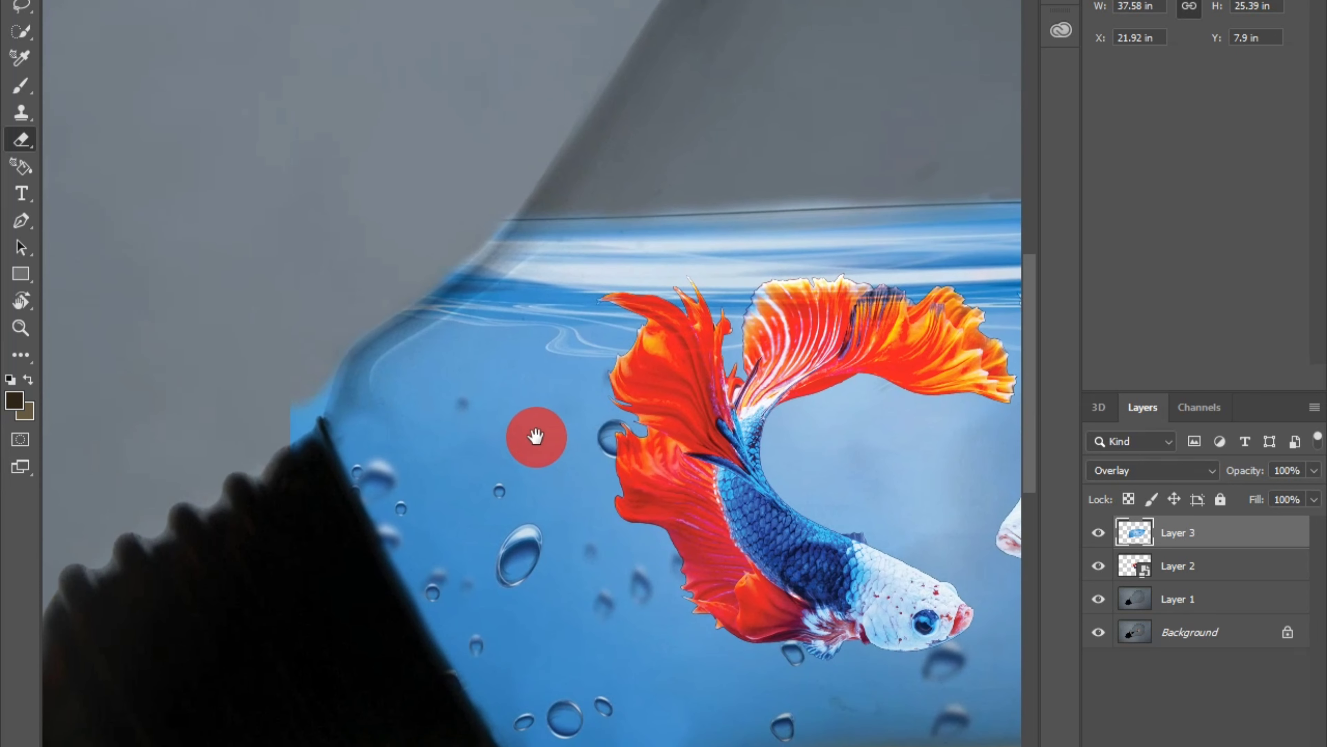
Erase the leftover blue outside the glass where the bulb's neck meets the black base, using a smaller eraser brush
{"action": "left_click_drag", "start_coordinate": [536, 437], "coordinate": [538, 440]}
{"action": "mouse_move", "coordinate": [310, 404]}
{"action": "left_mouse_down"}
{"action": "mouse_move", "coordinate": [295, 405]}
{"action": "mouse_move", "coordinate": [296, 438]}
{"action": "mouse_move", "coordinate": [327, 385]}
{"action": "left_mouse_up"}
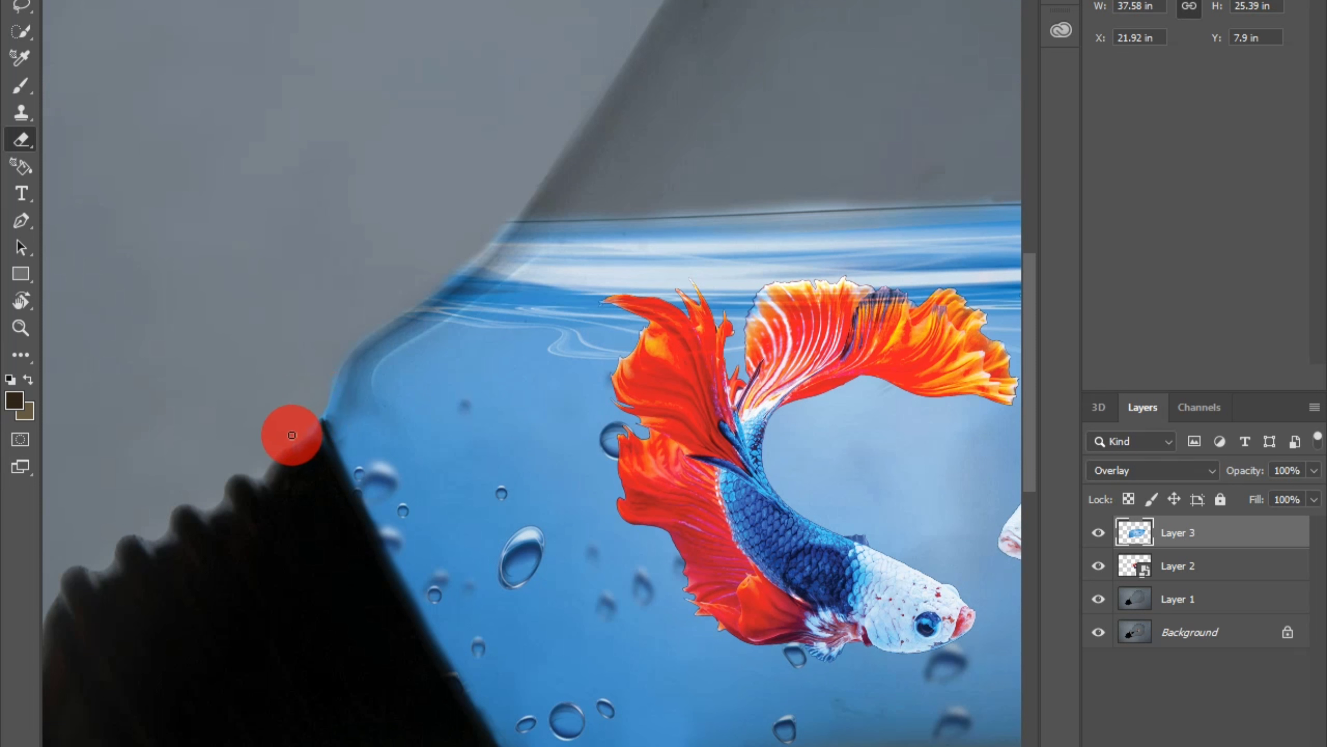
{"action": "mouse_move", "coordinate": [318, 416]}
{"action": "left_mouse_down"}
{"action": "mouse_move", "coordinate": [317, 380]}
{"action": "mouse_move", "coordinate": [275, 433]}
{"action": "mouse_move", "coordinate": [350, 337]}
{"action": "left_mouse_up"}
{"action": "left_click_drag", "start_coordinate": [361, 271], "coordinate": [194, 349]}
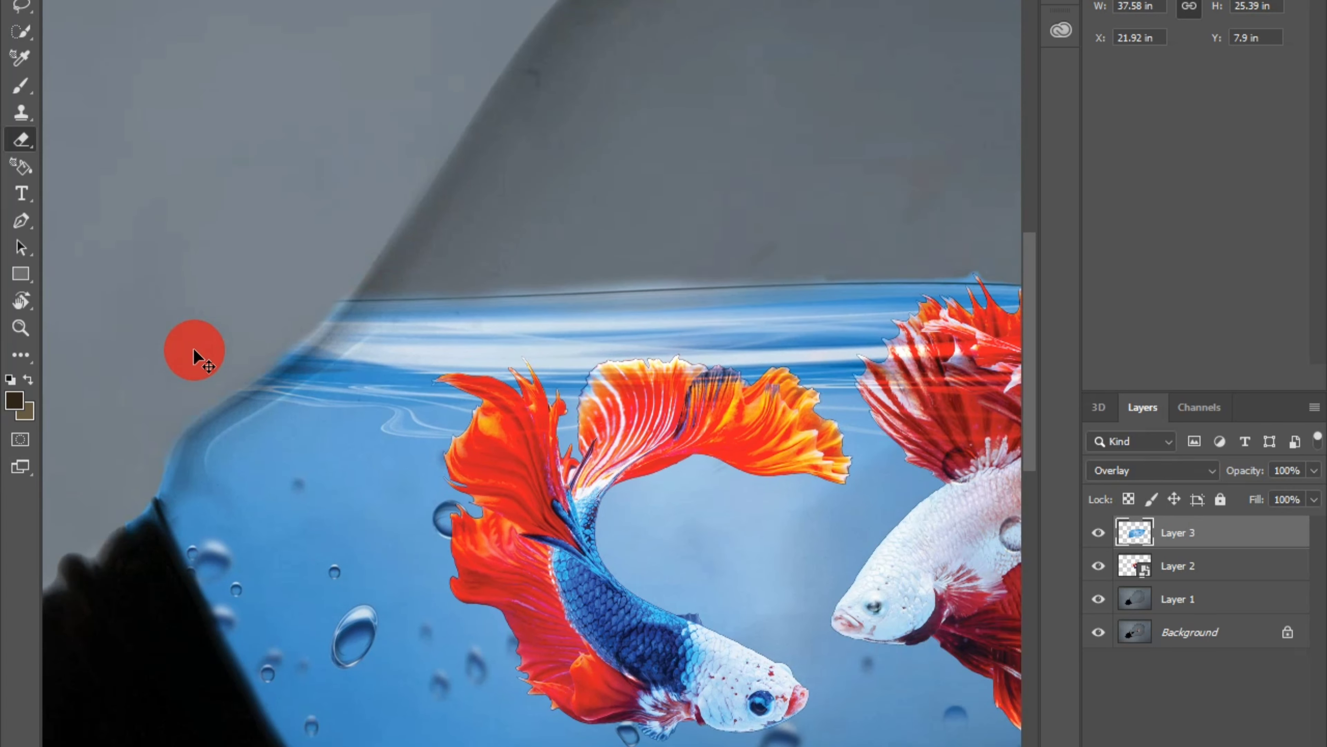
{"action": "key", "text": "ctrl+minus"}
{"action": "key", "text": "ctrl+minus"}
{"action": "key", "text": "ctrl+minus"}
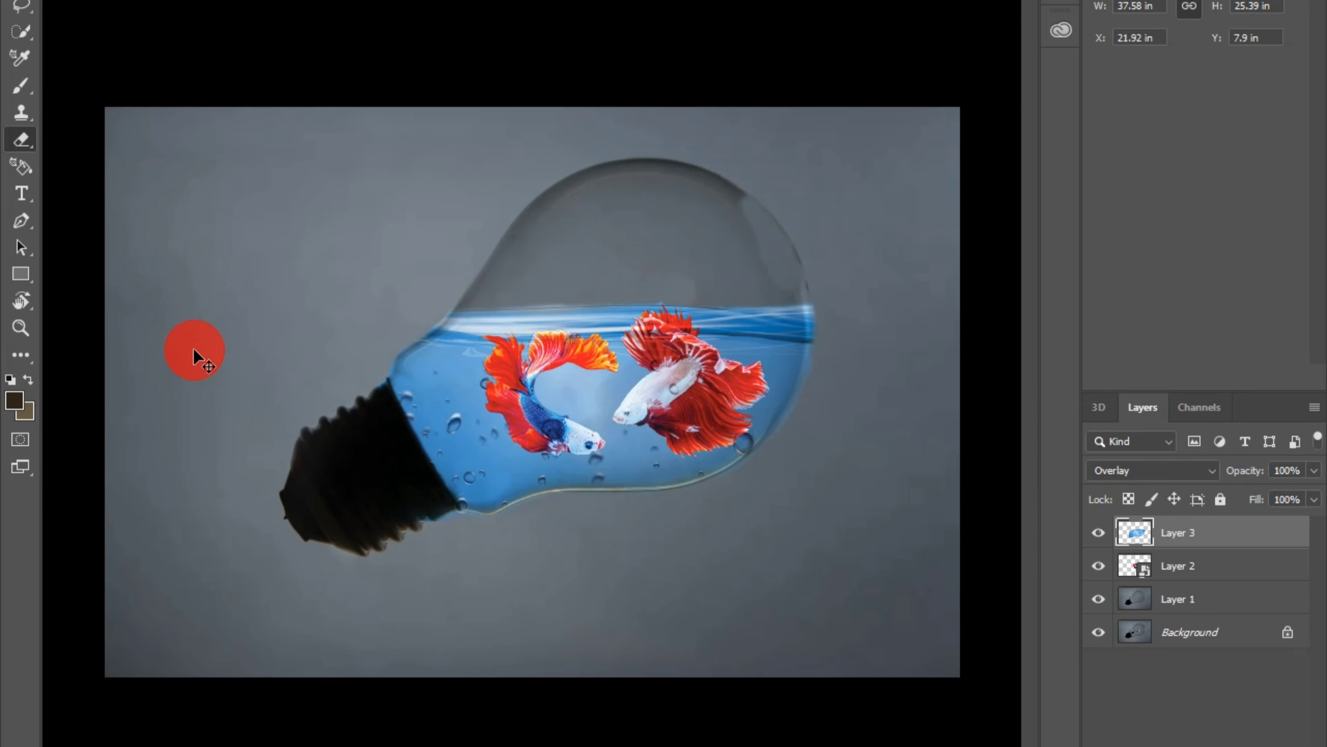